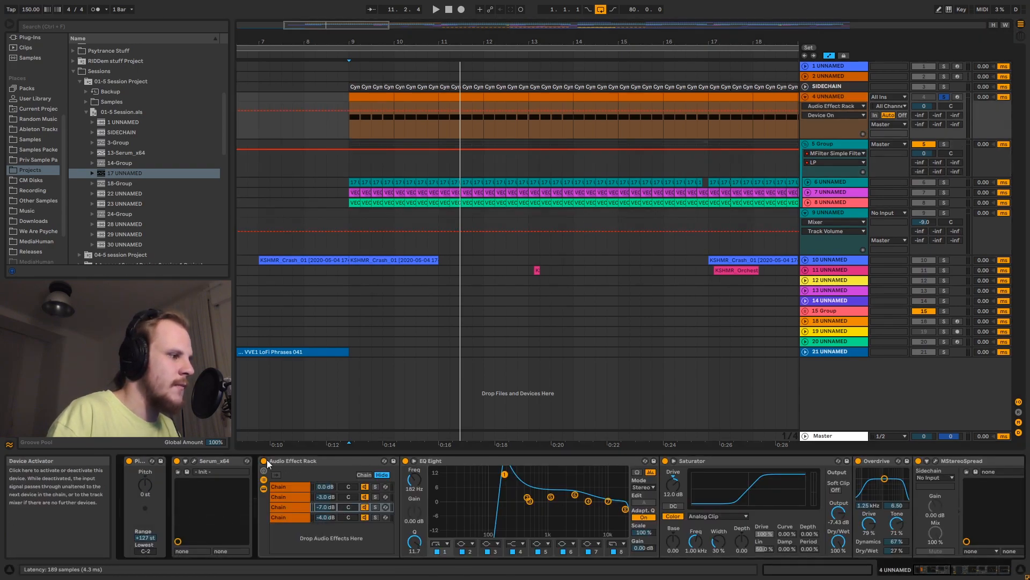
Deactivate and collapse the Audio Effect Rack and the EQ Eight after it on track 4.
{"action": "double_click", "coordinate": [312, 462]}
{"action": "double_click", "coordinate": [327, 462]}
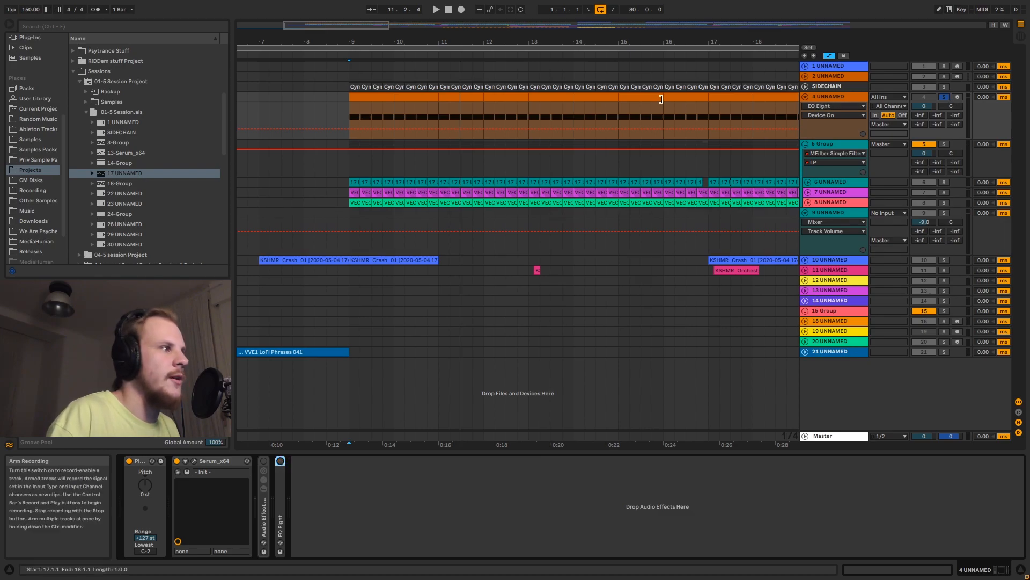
Set a four-bar arrangement loop over track 4's MIDI clips, running from bar 9 to bar 13.
{"action": "left_click", "coordinate": [385, 95]}
{"action": "key", "text": "ctrl+l"}
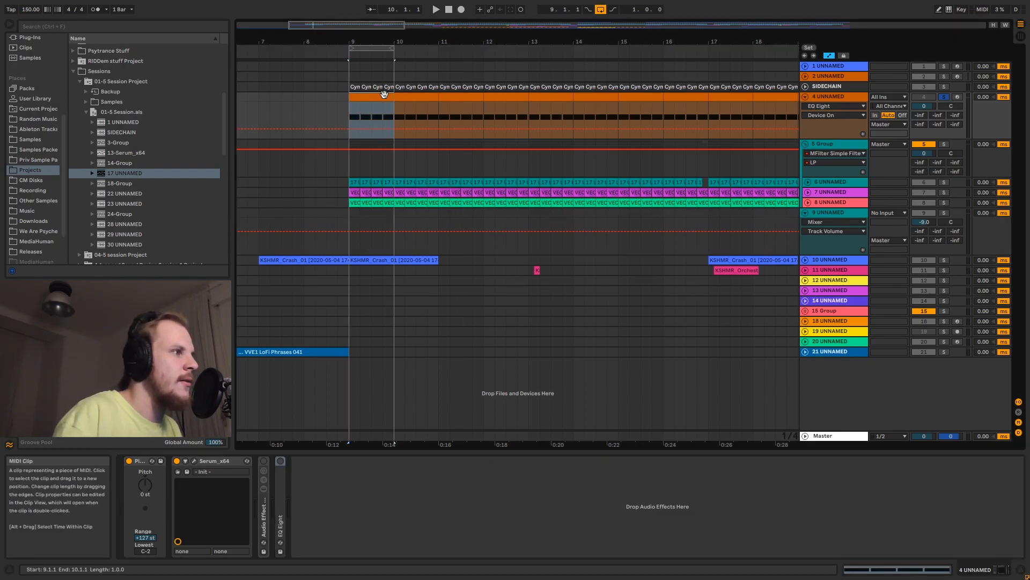
{"action": "key", "text": "plus"}
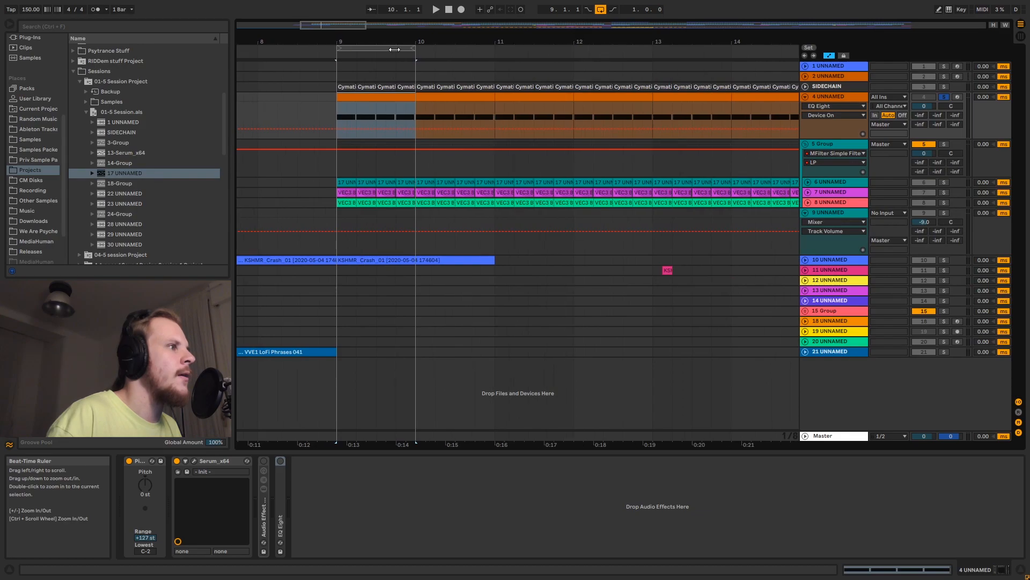
{"action": "left_click_drag", "start_coordinate": [414, 48], "coordinate": [652, 80]}
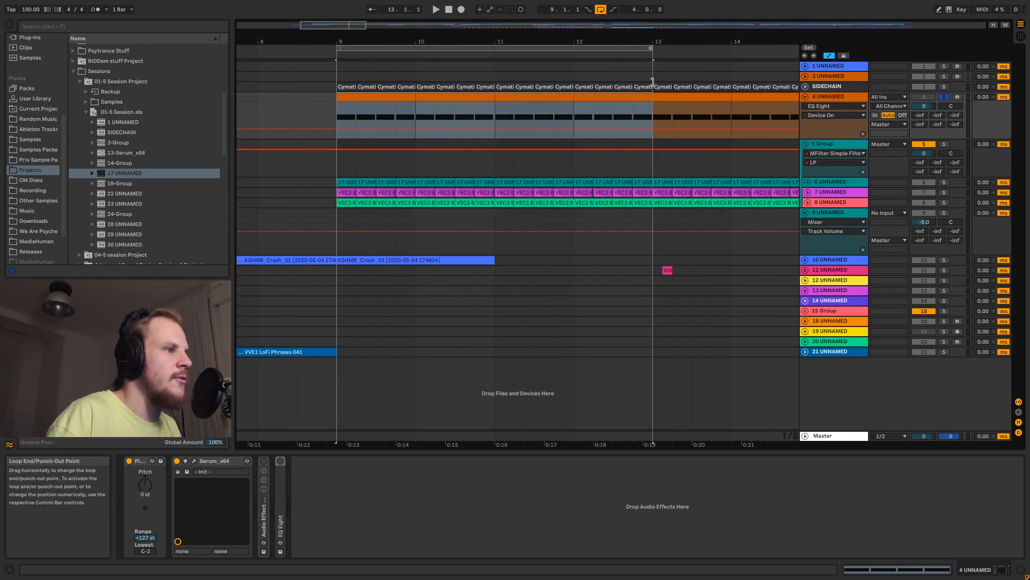
Play track 4 from bar 9 without its effects, and examine the LFO 1 and LFO 2 shapes in Serum.
{"action": "left_click", "coordinate": [339, 112]}
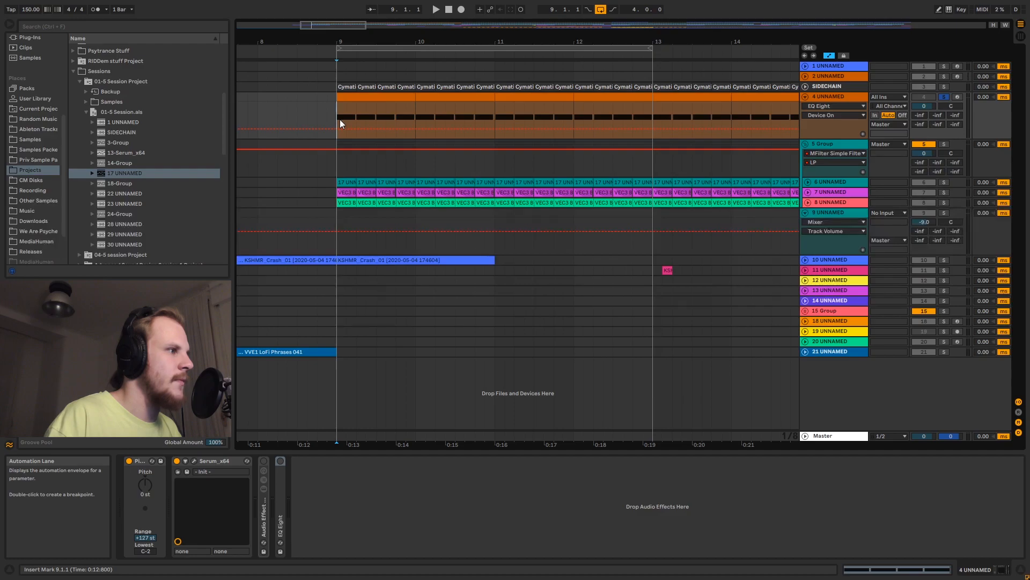
{"action": "key", "text": "space"}
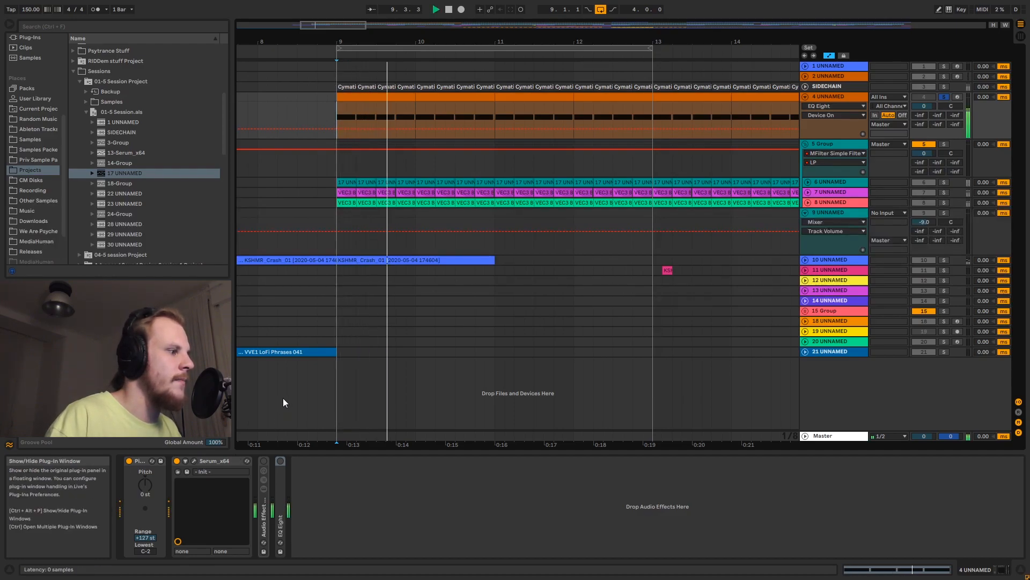
{"action": "key", "text": "ctrl+alt+p"}
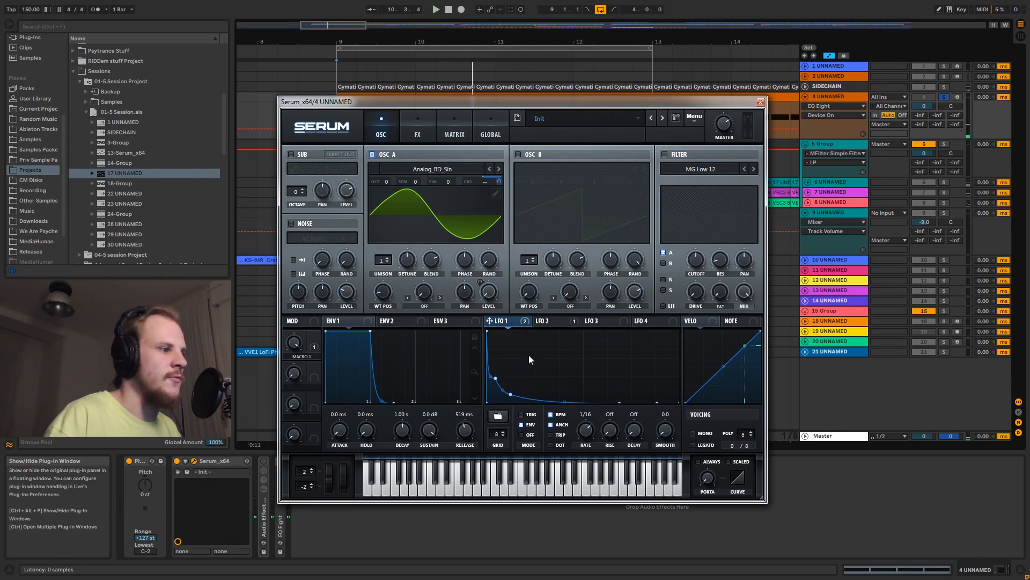
{"action": "double_click", "coordinate": [509, 397]}
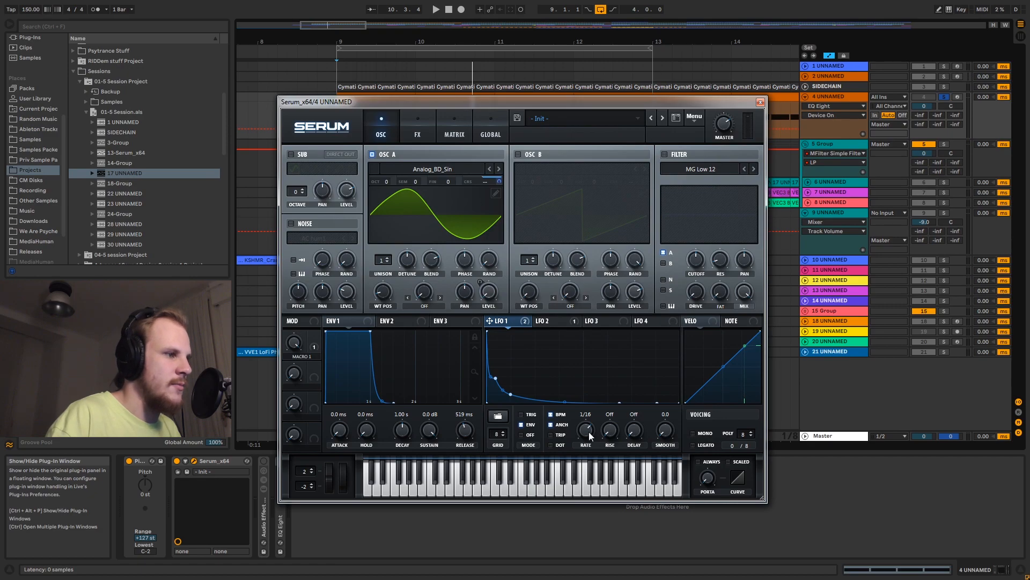
{"action": "left_click", "coordinate": [549, 320]}
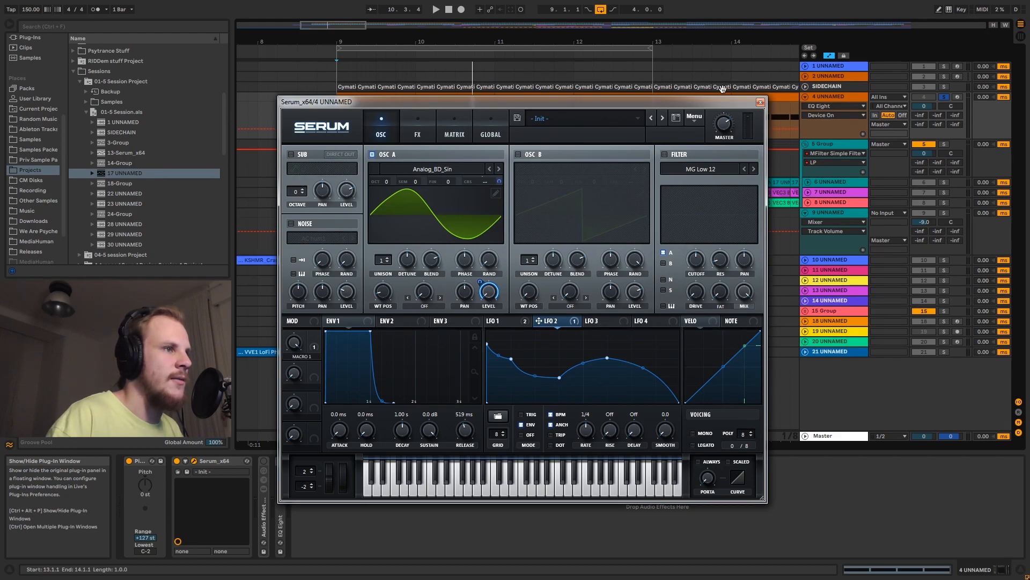
{"action": "left_click", "coordinate": [760, 103]}
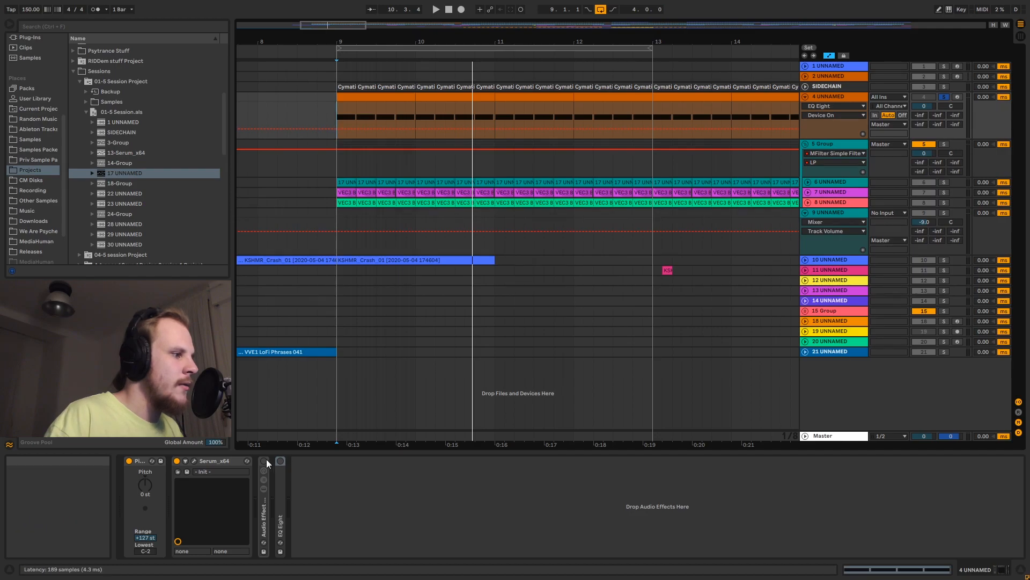
Reactivate and expand the Audio Effect Rack, and look through its parallel chains, ending on the first one.
{"action": "left_click", "coordinate": [263, 483]}
{"action": "double_click", "coordinate": [263, 506]}
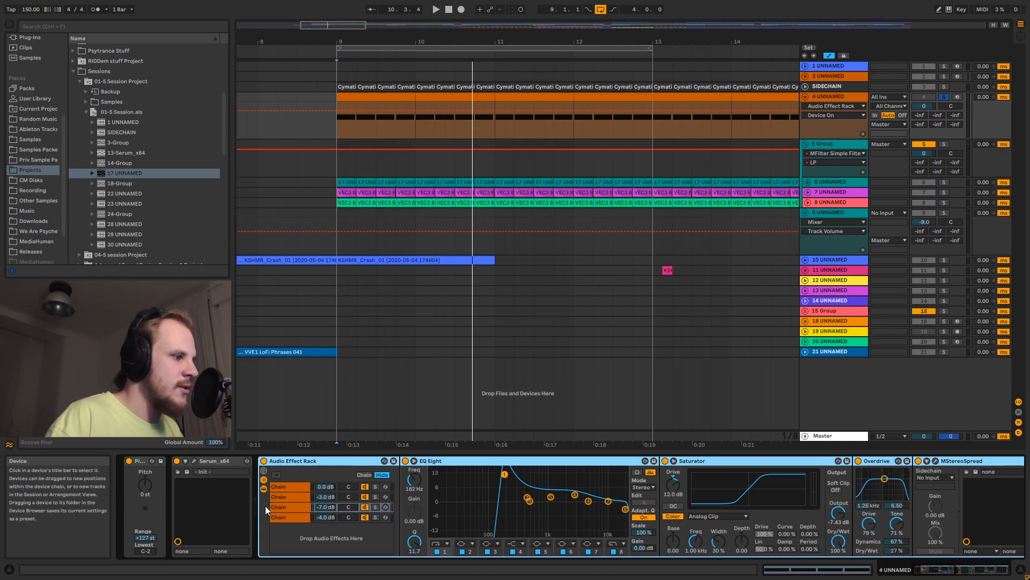
{"action": "left_click", "coordinate": [301, 495]}
{"action": "left_click", "coordinate": [297, 510]}
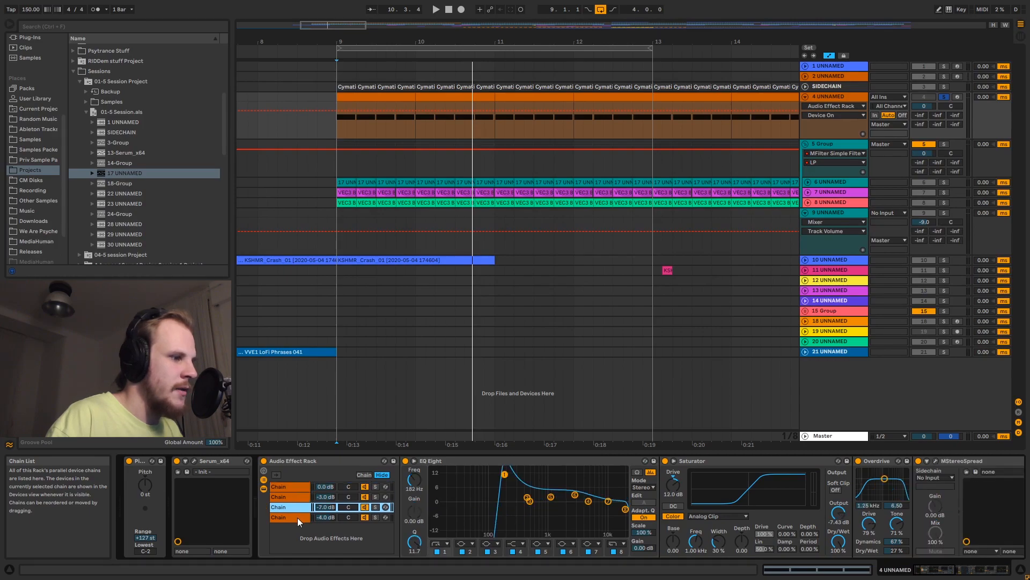
{"action": "left_click", "coordinate": [298, 517]}
{"action": "left_click", "coordinate": [299, 485]}
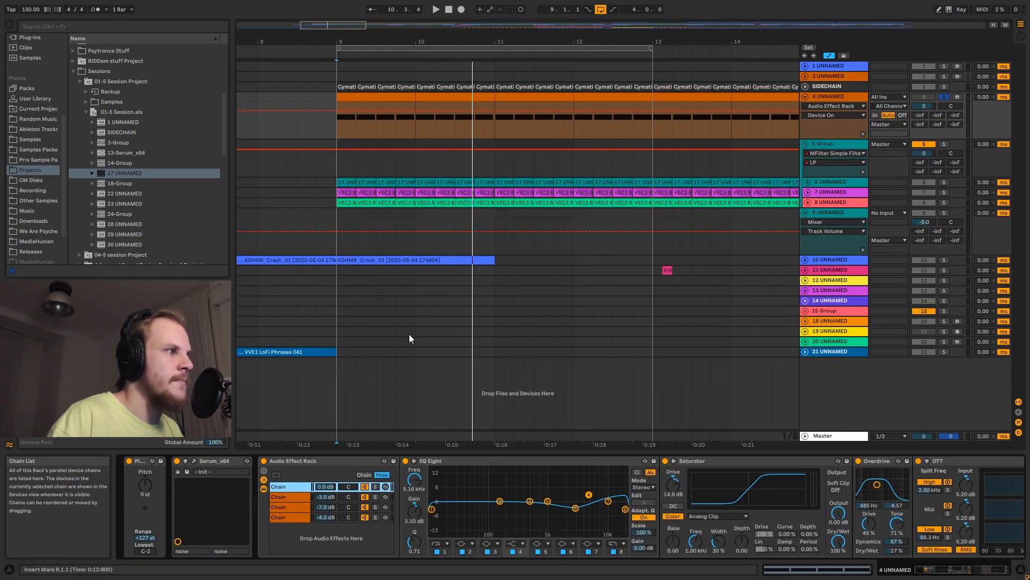
Play track 4 from bar 9 through the rack, and reactivate the collapsed EQ Eight at the end of the device chain.
{"action": "left_click", "coordinate": [336, 121]}
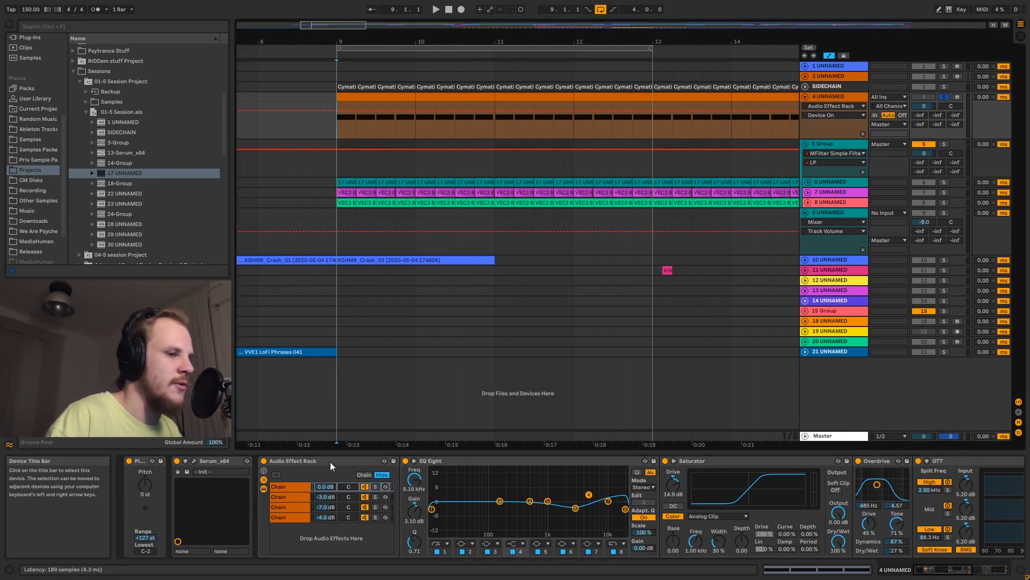
{"action": "key", "text": "space"}
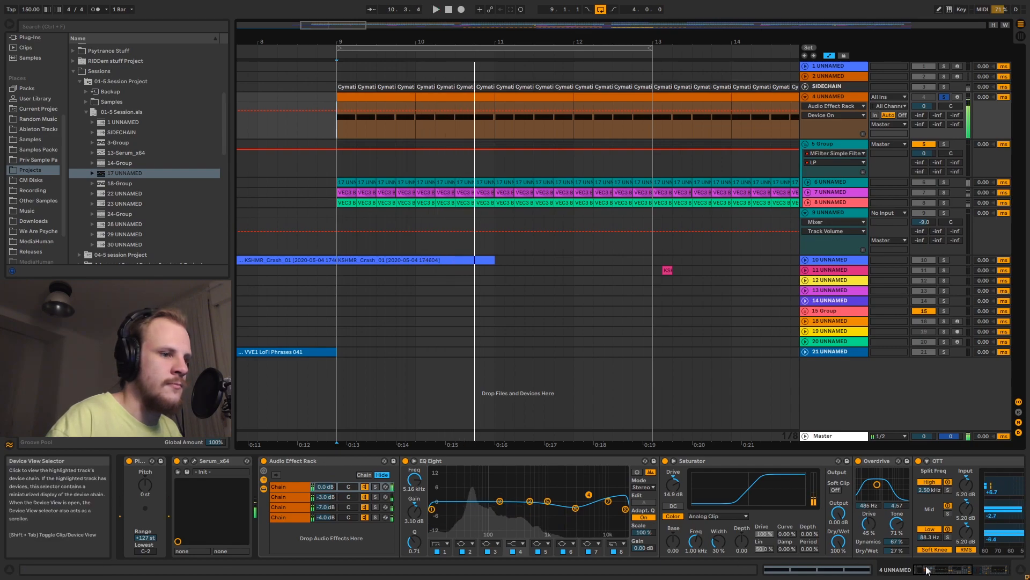
{"action": "left_click", "coordinate": [990, 570]}
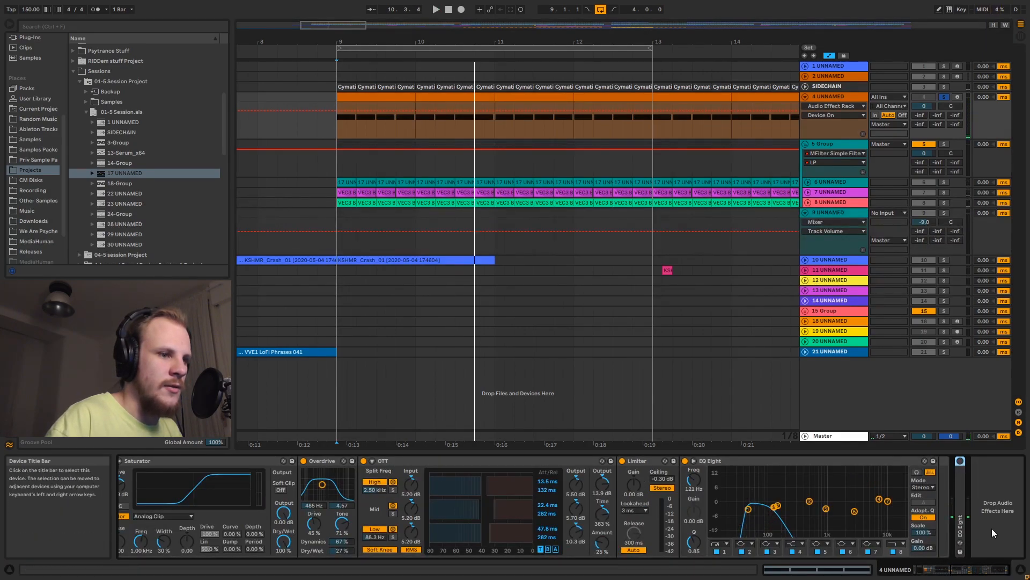
{"action": "left_click", "coordinate": [962, 462]}
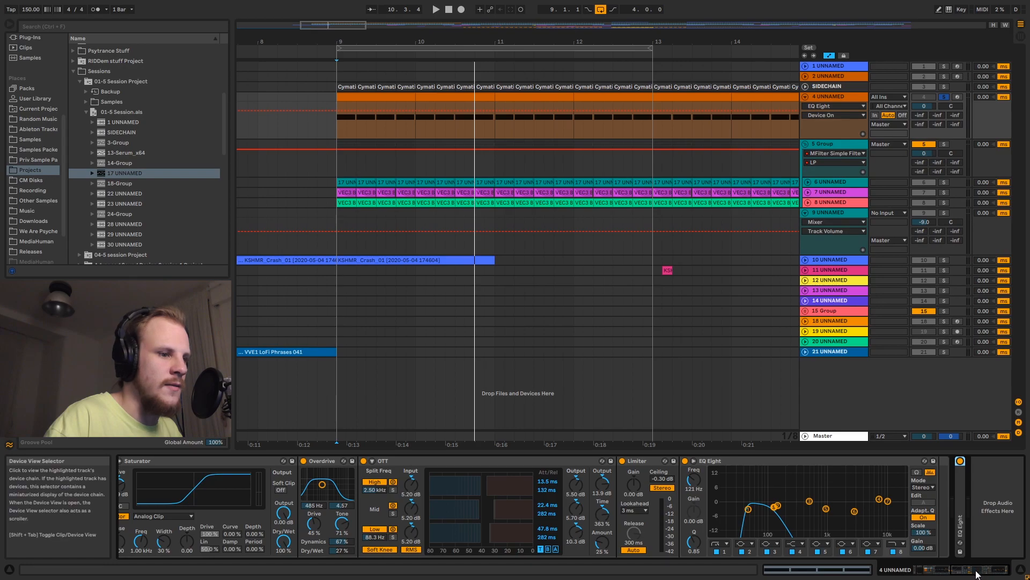
{"action": "left_click", "coordinate": [977, 574]}
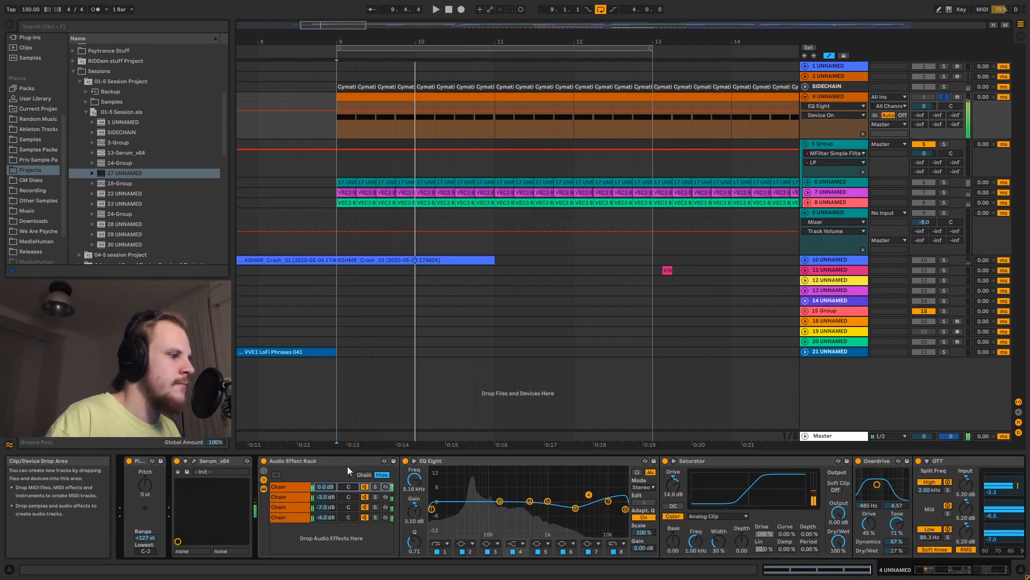
Solo the first chain of the Audio Effect Rack and listen to it from bar 9.
{"action": "left_click", "coordinate": [288, 487]}
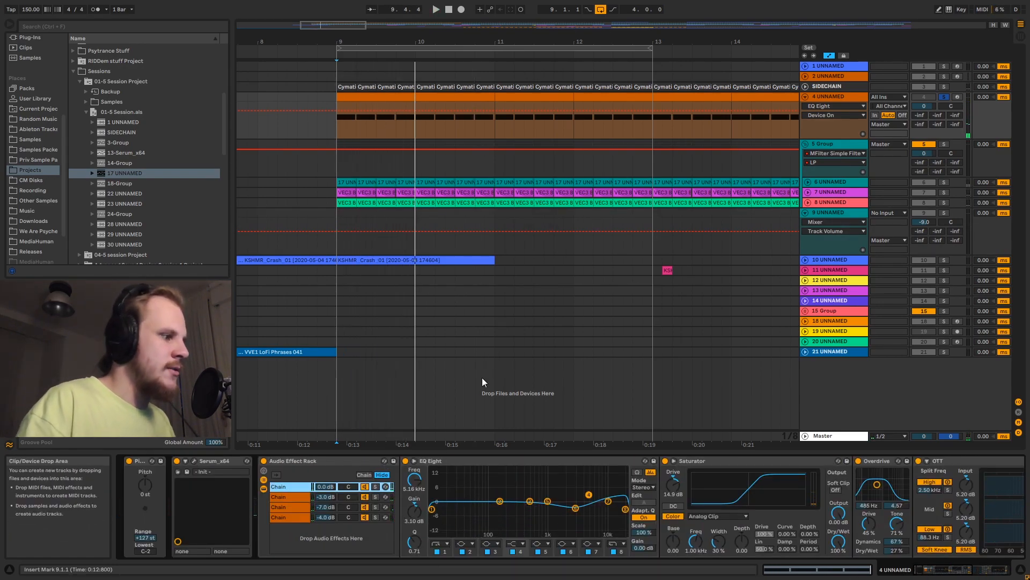
{"action": "left_click", "coordinate": [376, 486]}
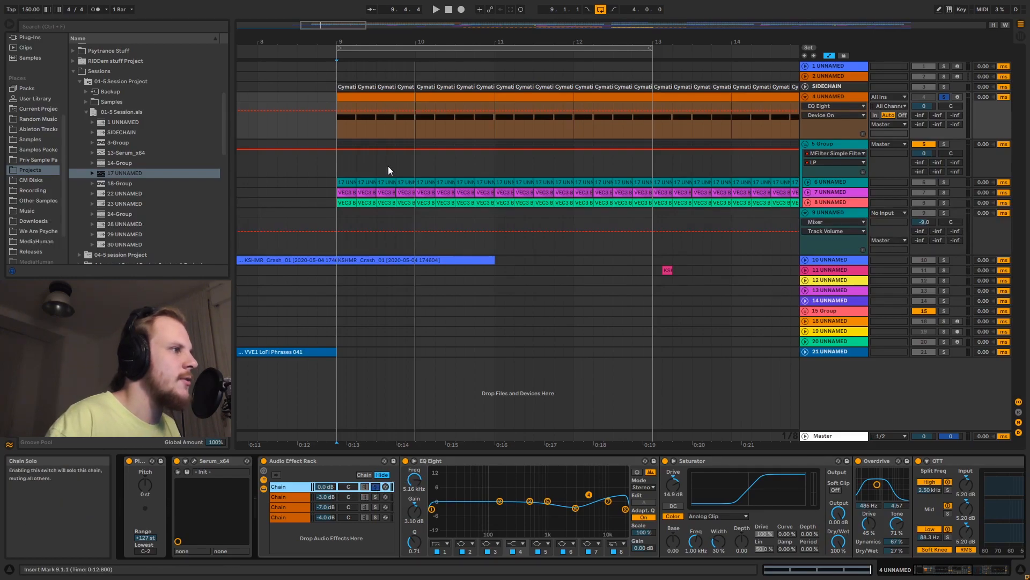
{"action": "key", "text": "space"}
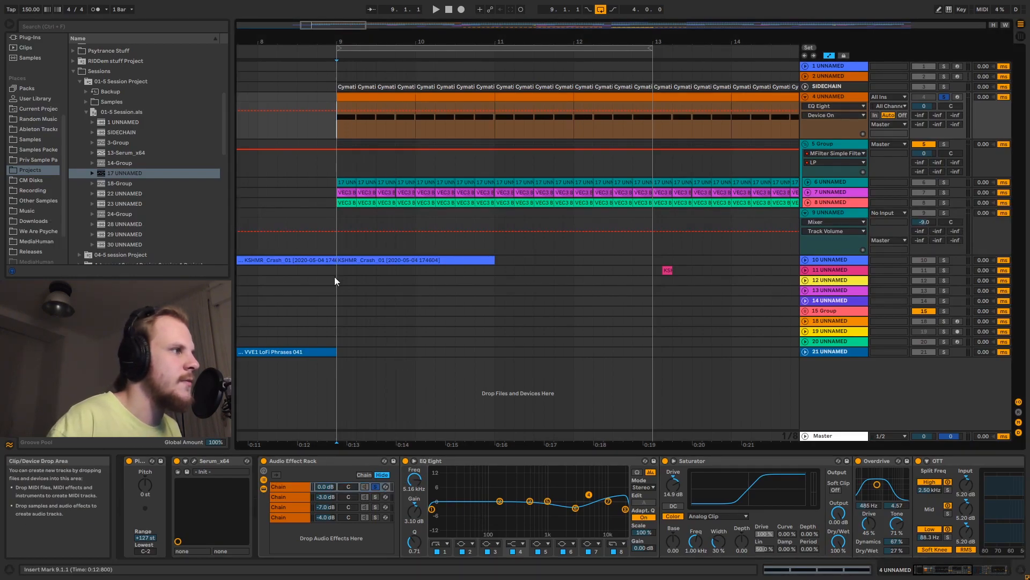
{"action": "key", "text": "space"}
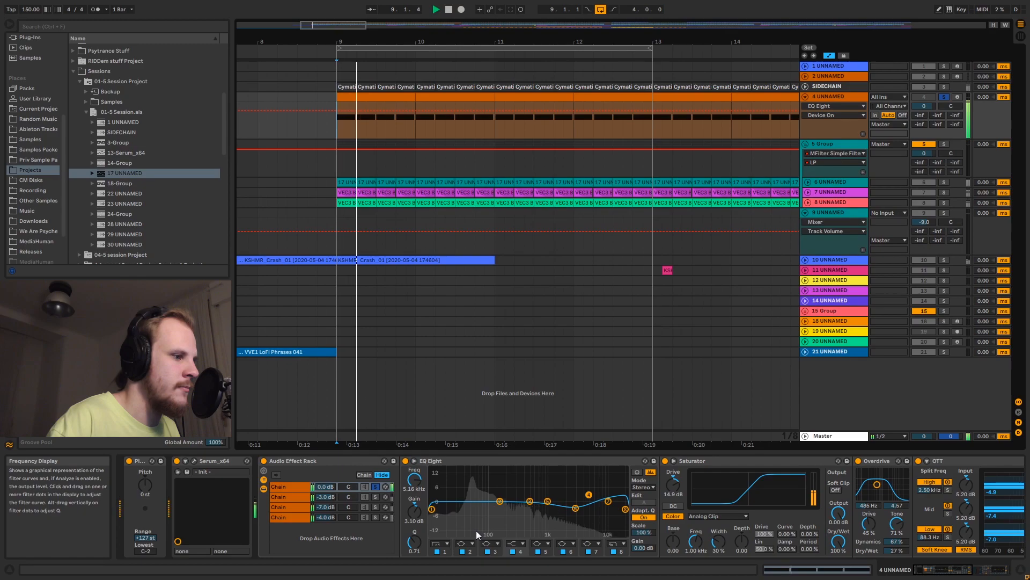
{"action": "key", "text": "space"}
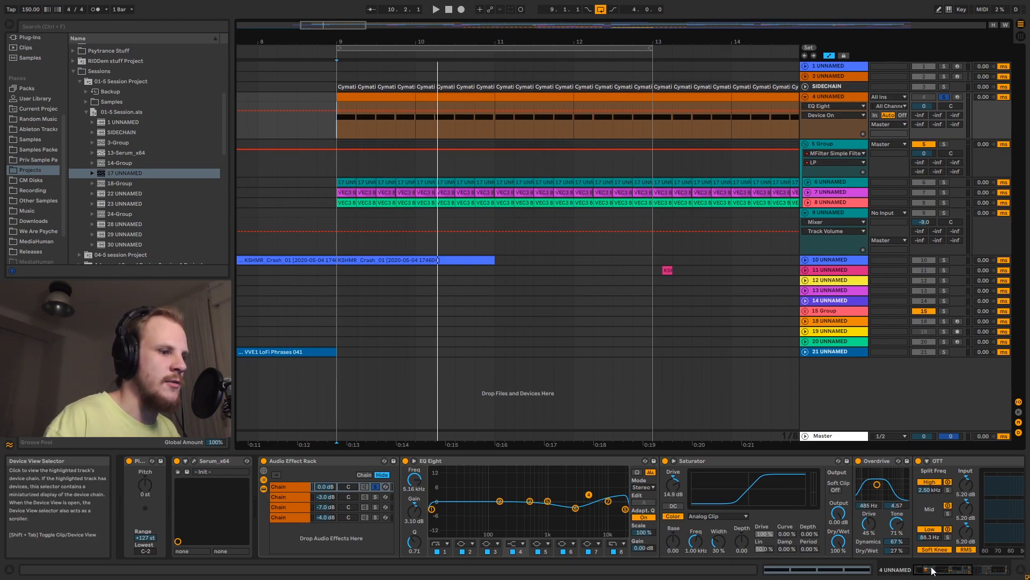
Examine the first chain's Saturator, Overdrive, OTT, Limiter and final EQ Eight.
{"action": "left_click_drag", "start_coordinate": [935, 571], "coordinate": [963, 572]}
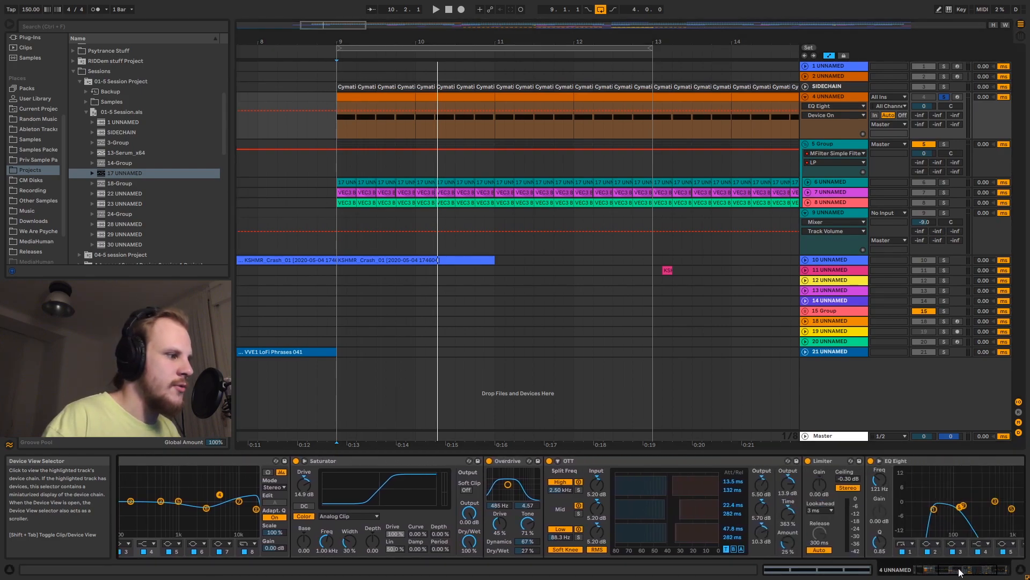
{"action": "left_click", "coordinate": [416, 461]}
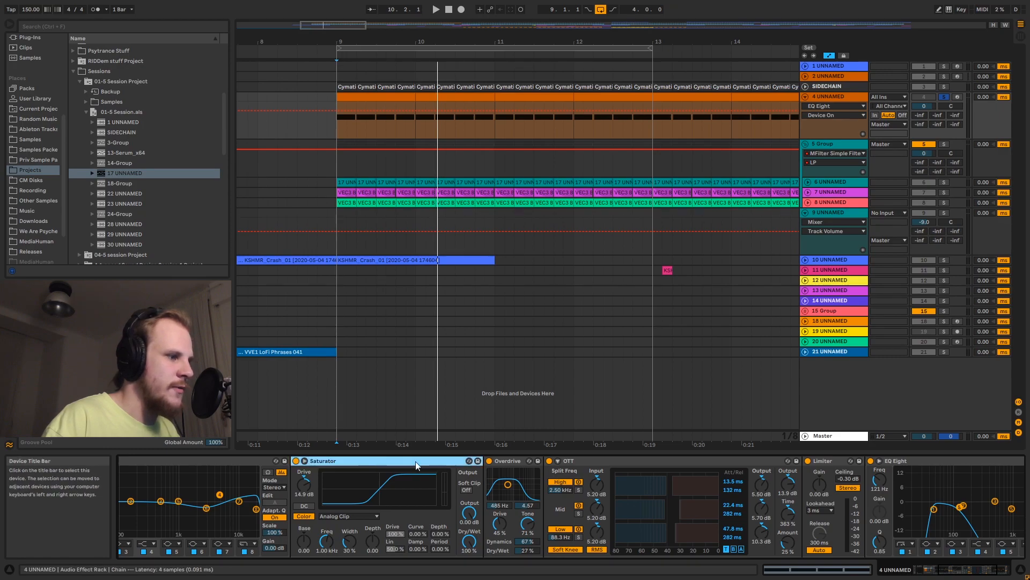
{"action": "left_click", "coordinate": [501, 461]}
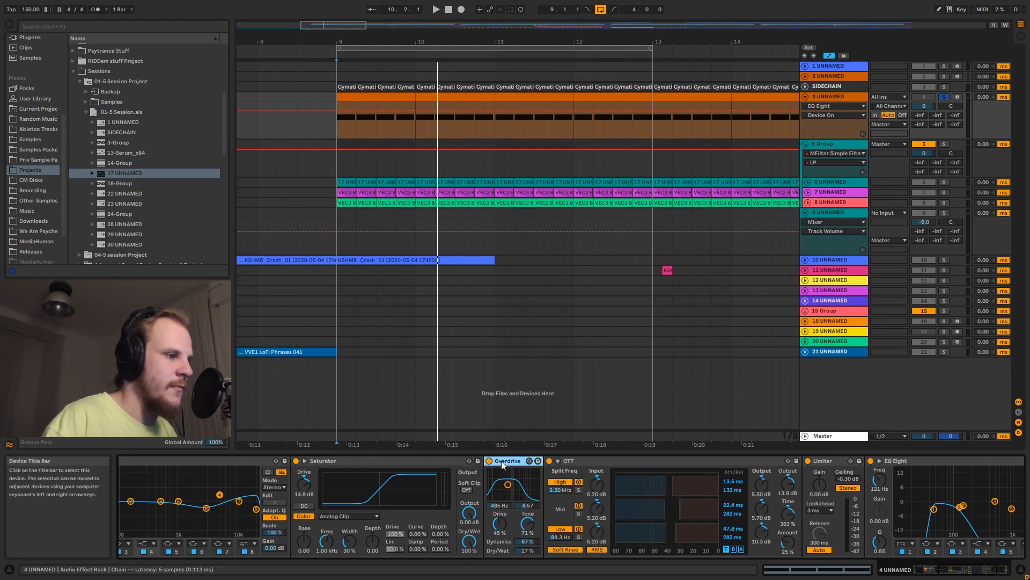
{"action": "left_click", "coordinate": [607, 460]}
{"action": "left_click", "coordinate": [832, 464]}
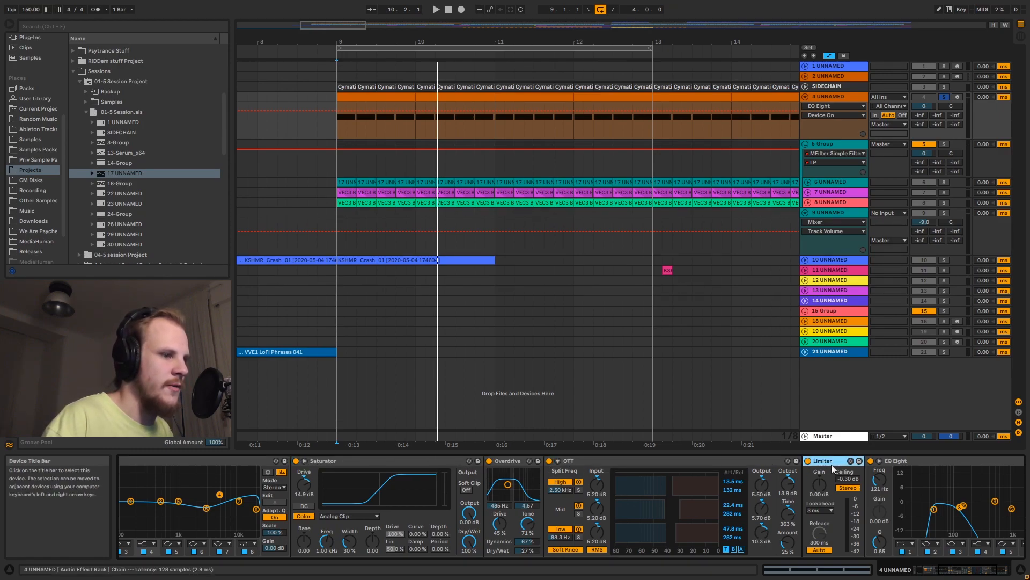
{"action": "left_click", "coordinate": [980, 576]}
{"action": "left_click", "coordinate": [726, 464]}
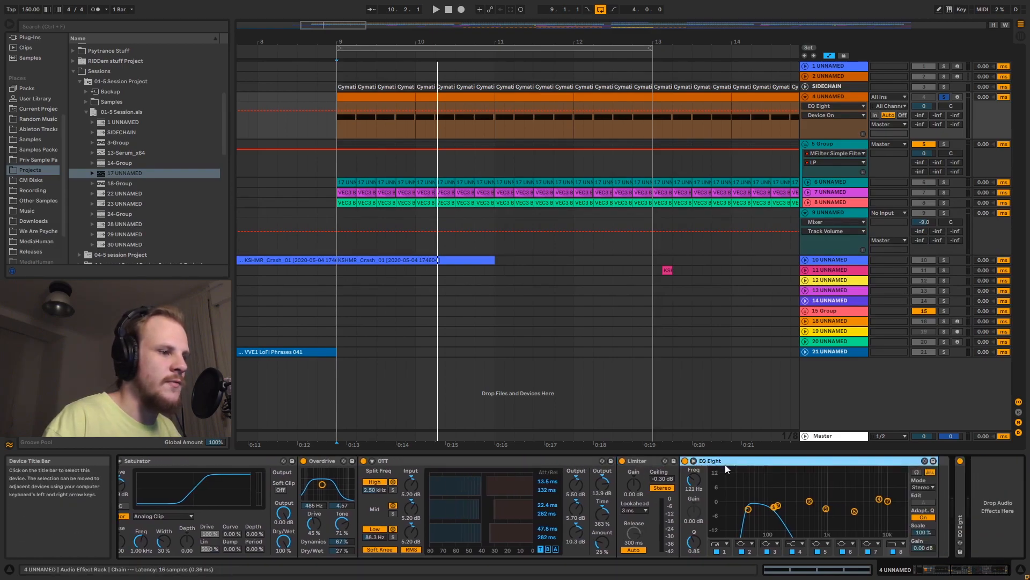
Compare the soloed chain from bar 9 with its final EQ Eight bypassed and switched back on.
{"action": "left_click", "coordinate": [686, 461]}
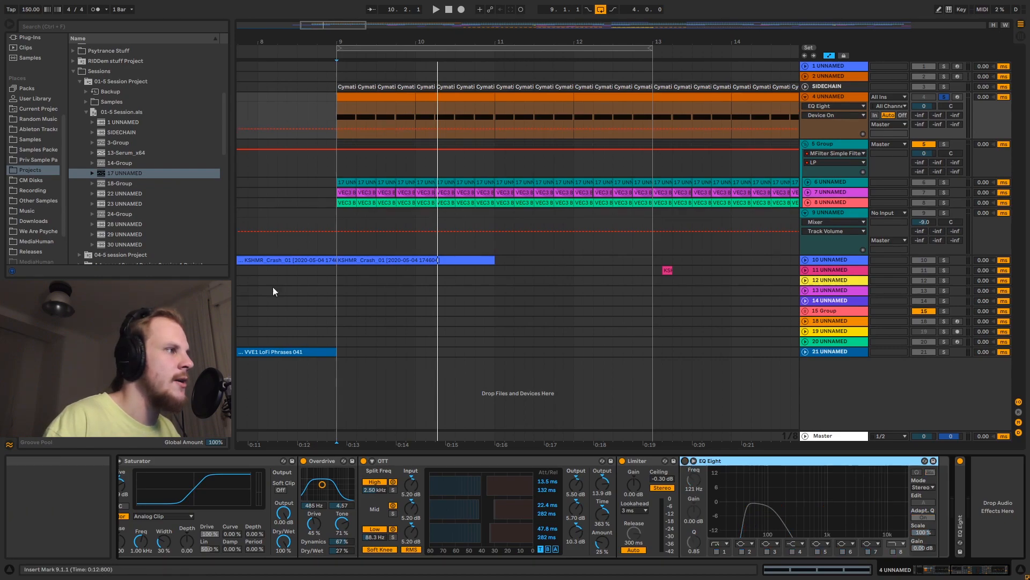
{"action": "left_click", "coordinate": [339, 111]}
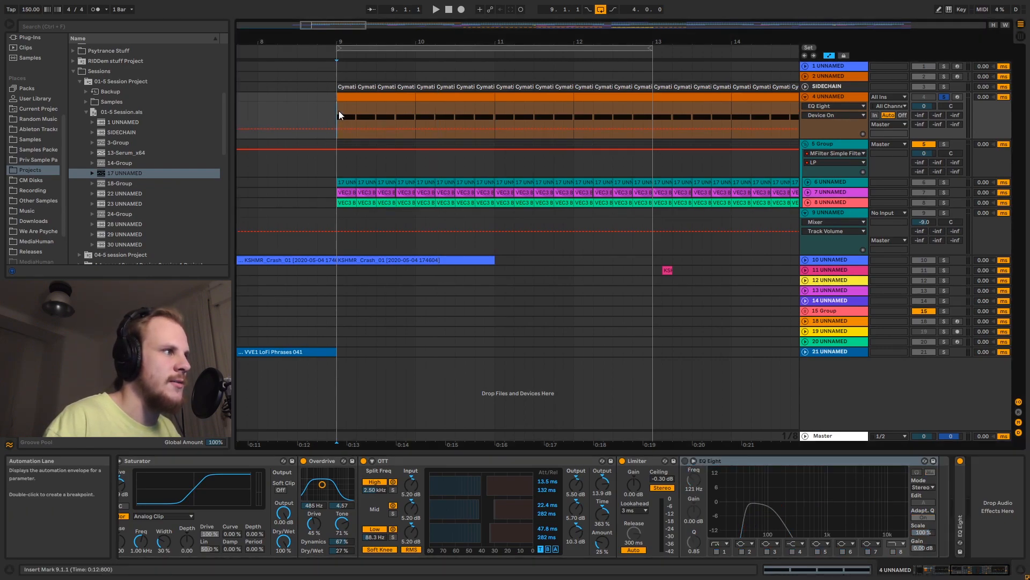
{"action": "key", "text": "space"}
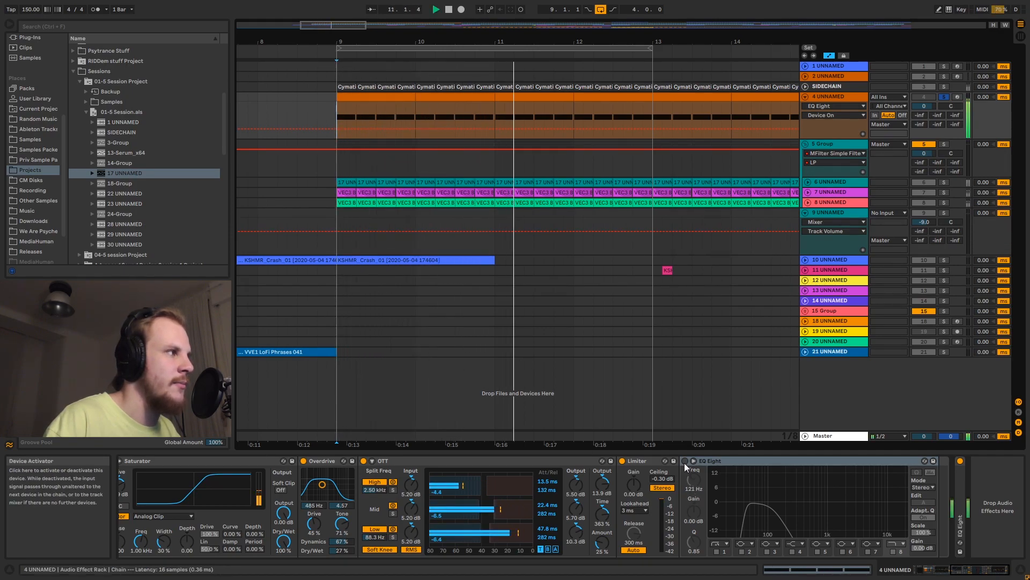
{"action": "left_click", "coordinate": [685, 461]}
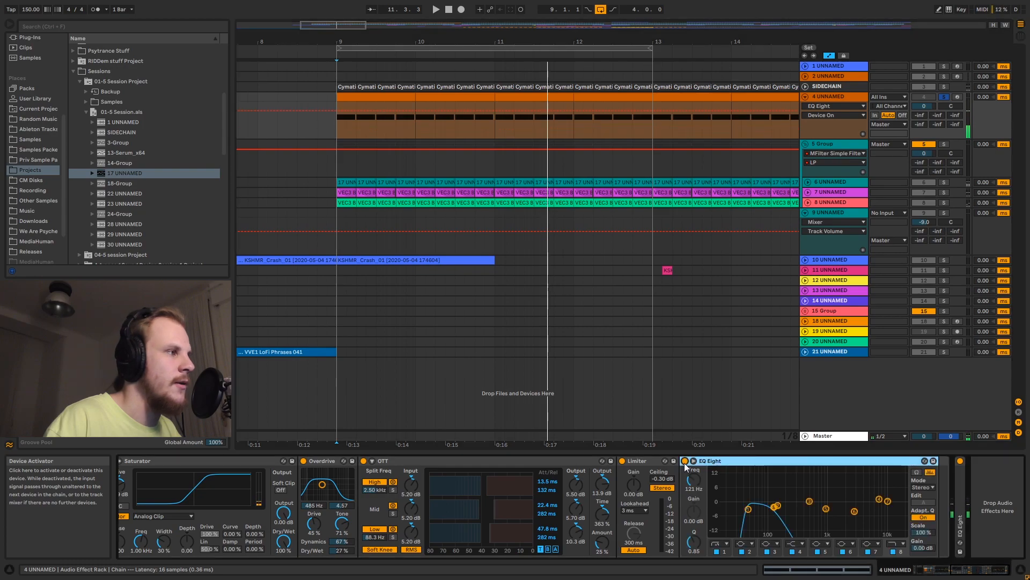
{"action": "left_click", "coordinate": [339, 128]}
{"action": "key", "text": "space"}
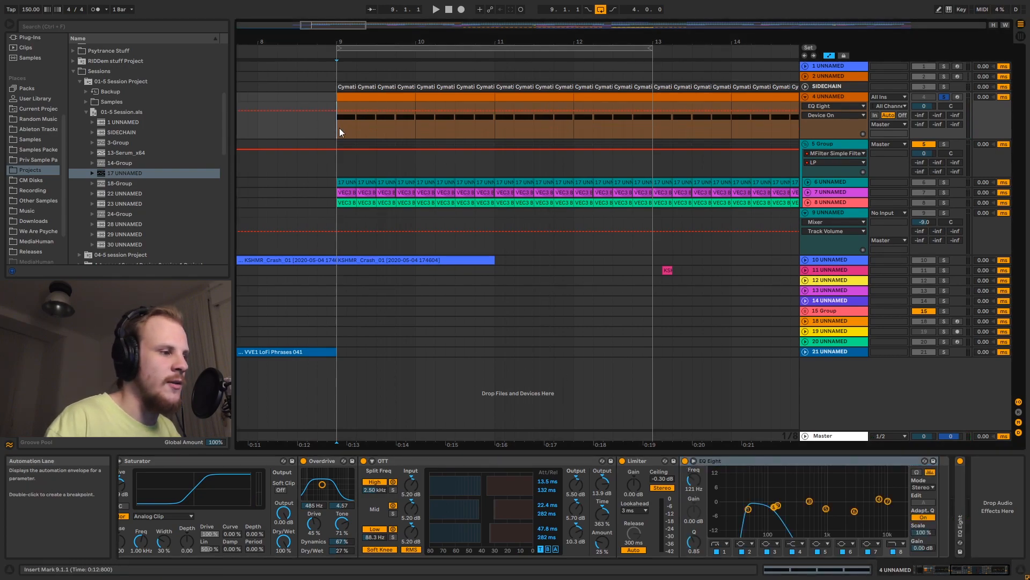
{"action": "key", "text": "space"}
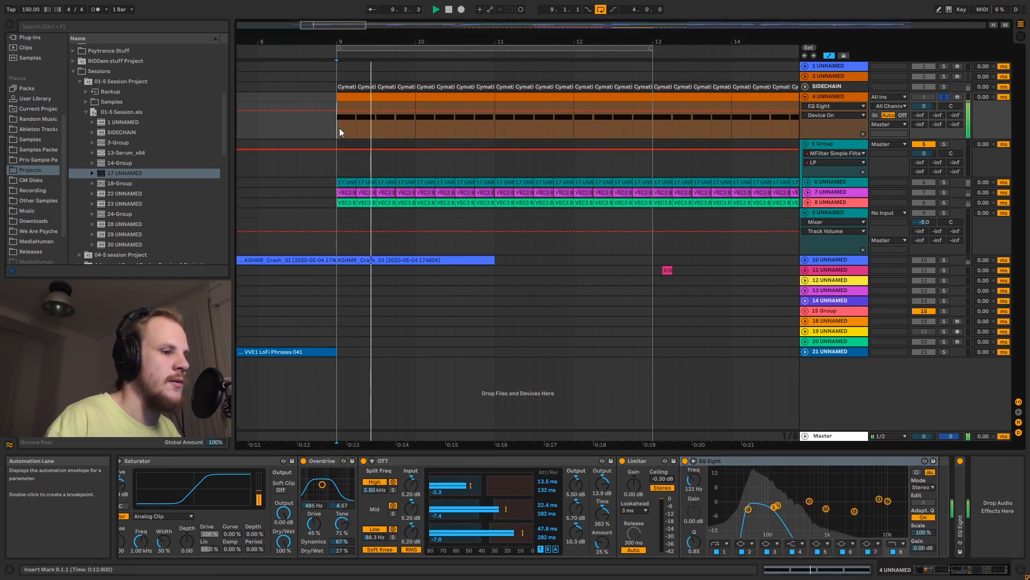
{"action": "key", "text": "space"}
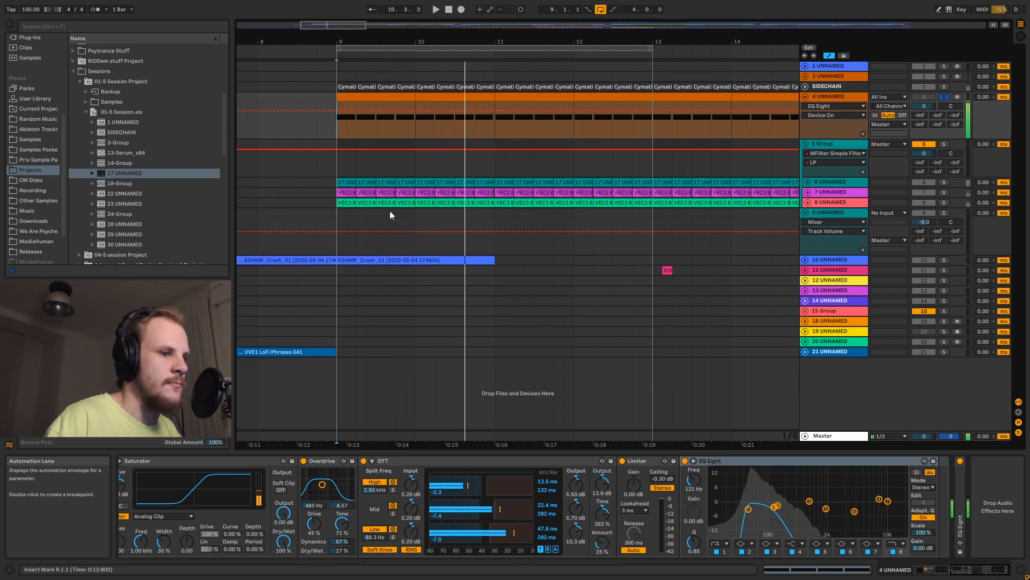
Unfold the collapsed EQ Eight at the end of the device chain and watch its spectrum while playing from bar 9.
{"action": "double_click", "coordinate": [960, 503]}
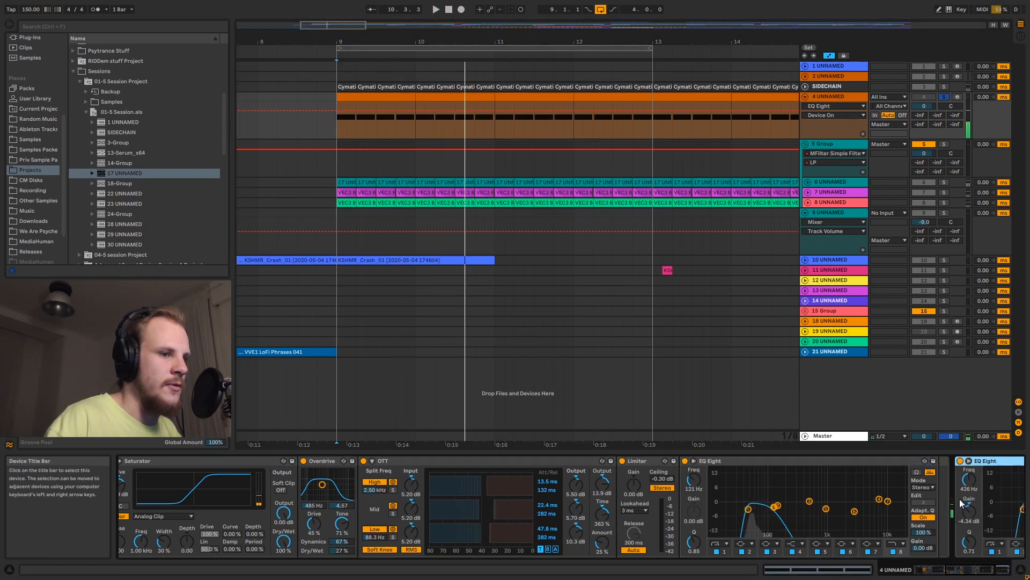
{"action": "left_click", "coordinate": [979, 572]}
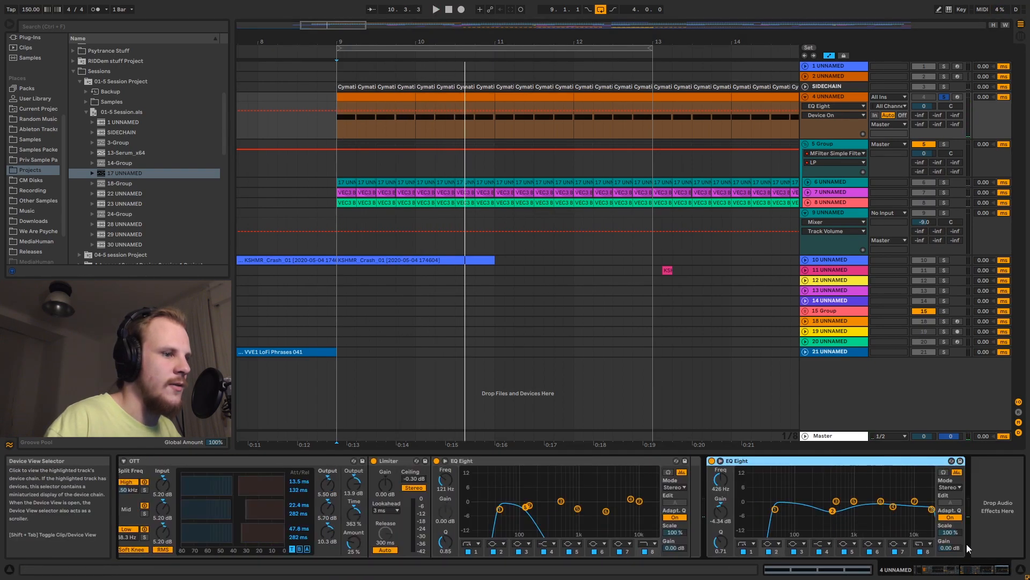
{"action": "left_click", "coordinate": [336, 128]}
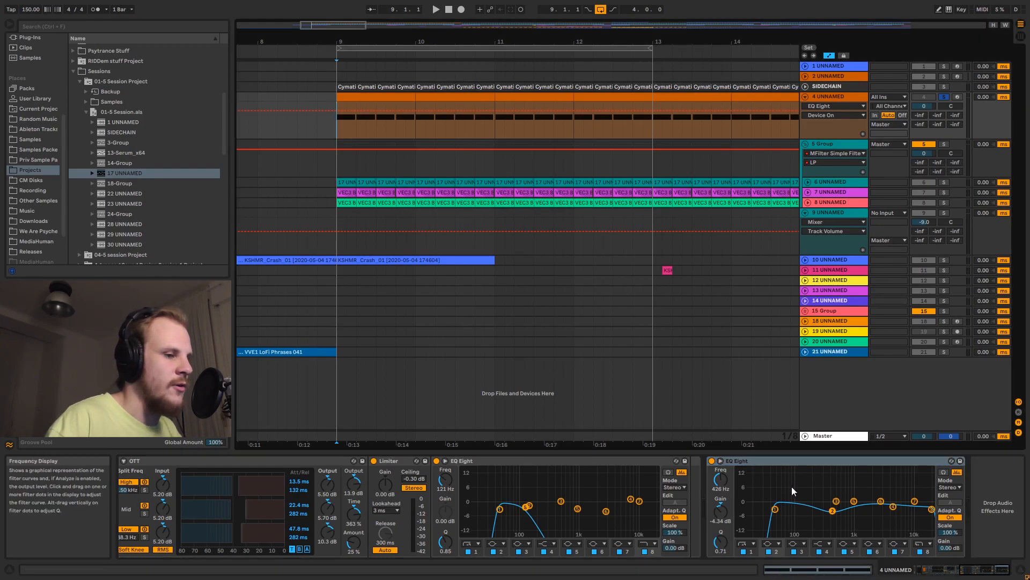
{"action": "key", "text": "space"}
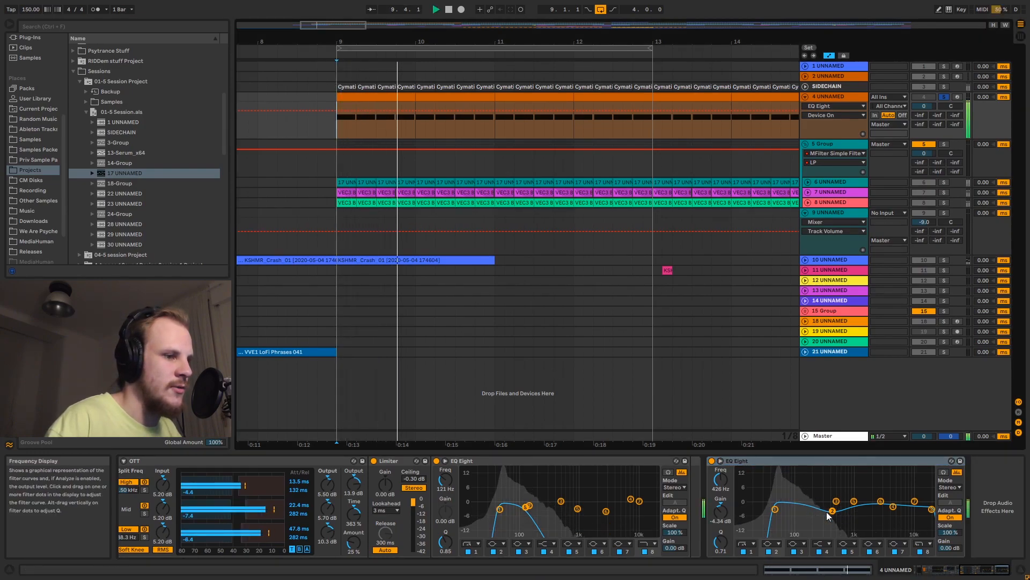
{"action": "key", "text": "space"}
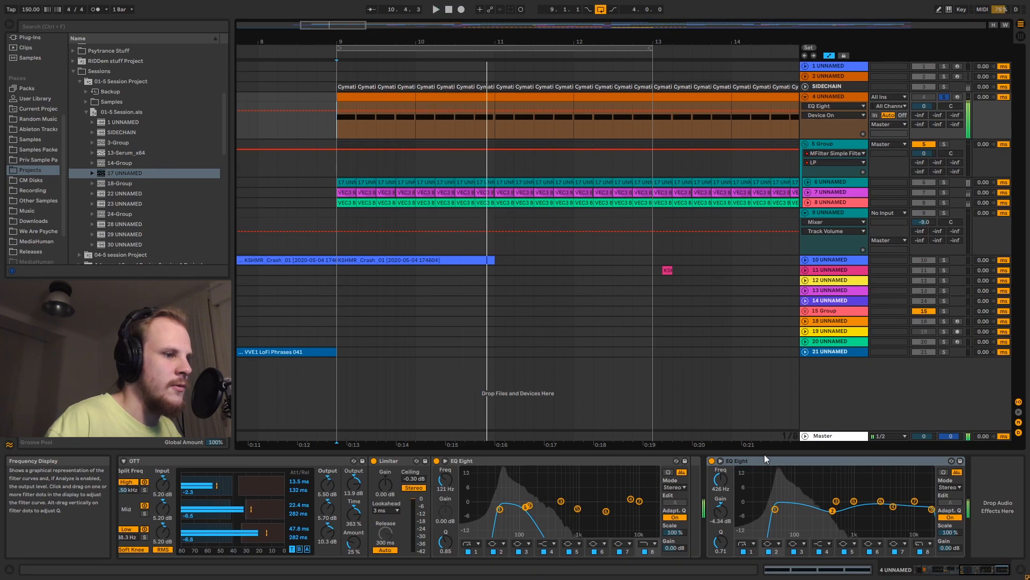
Solo the second chain of the Audio Effect Rack and listen to it from bar 9.
{"action": "scroll", "coordinate": [483, 510], "scroll_direction": "left", "scroll_amount": 10}
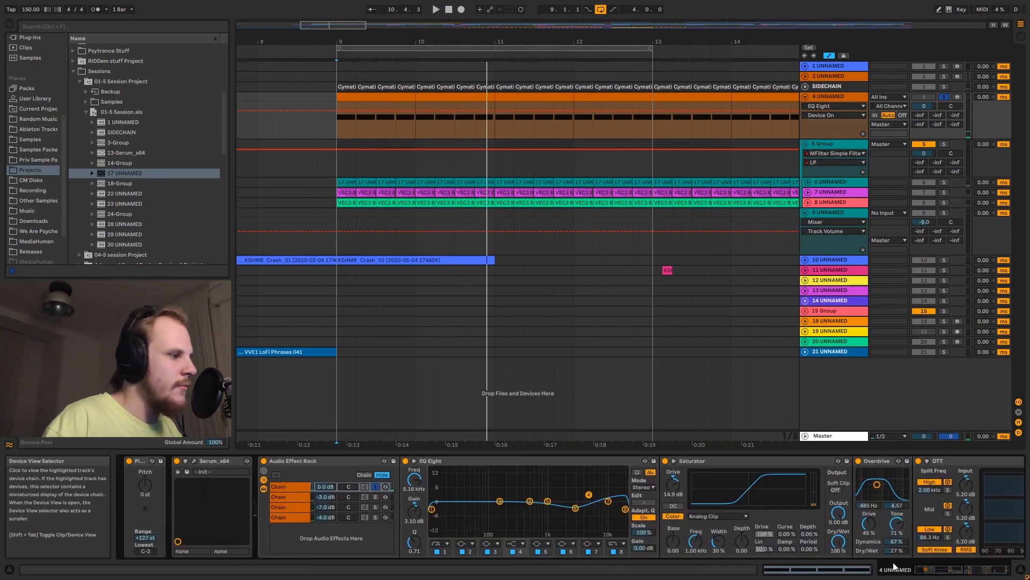
{"action": "left_click", "coordinate": [308, 497]}
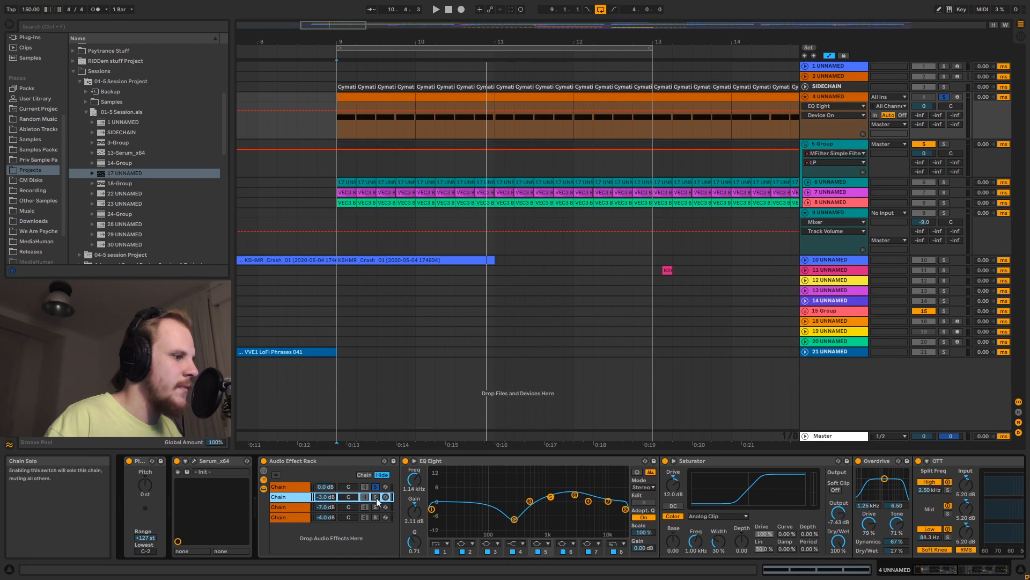
{"action": "left_click", "coordinate": [340, 122]}
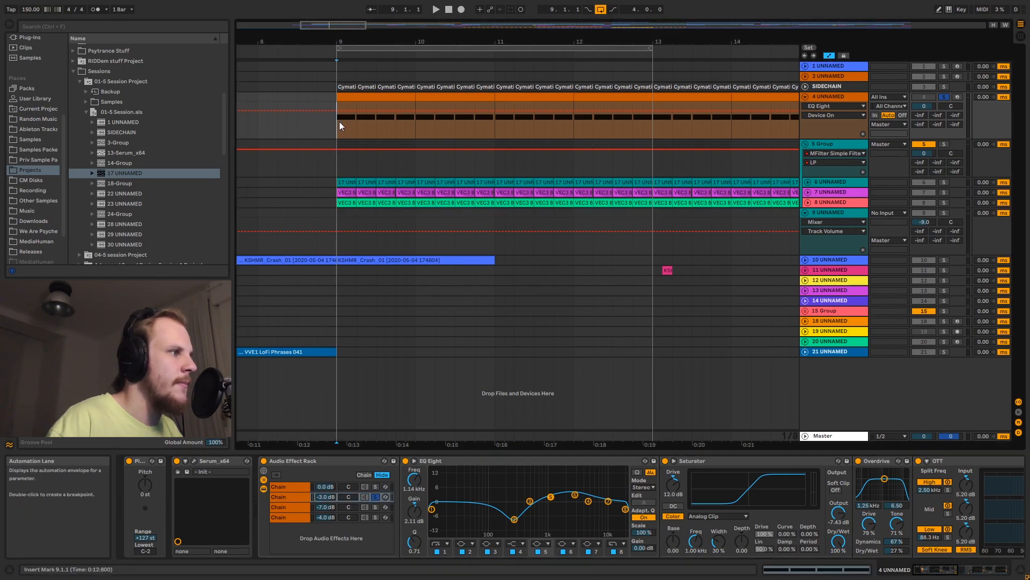
{"action": "key", "text": "space"}
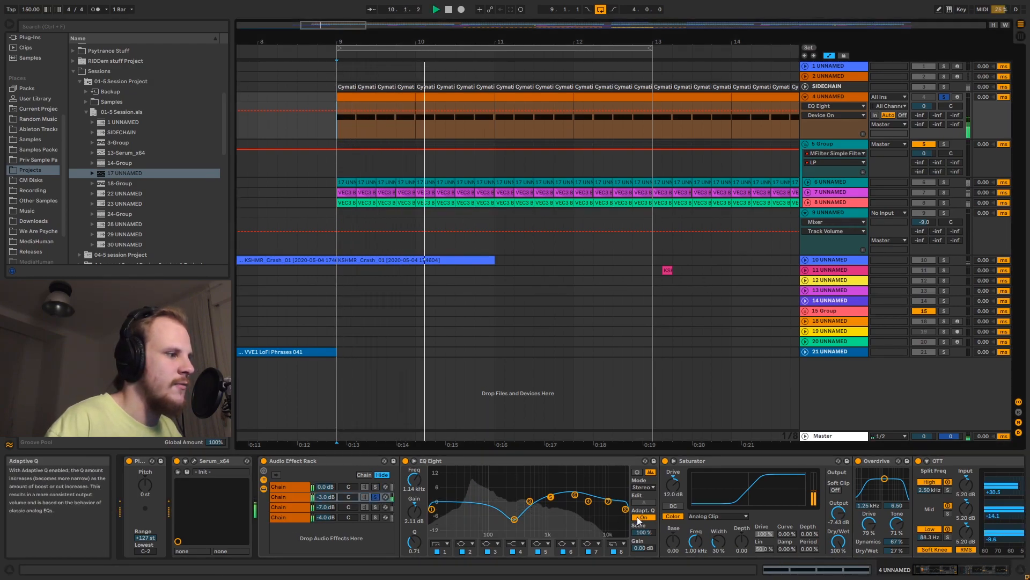
{"action": "key", "text": "space"}
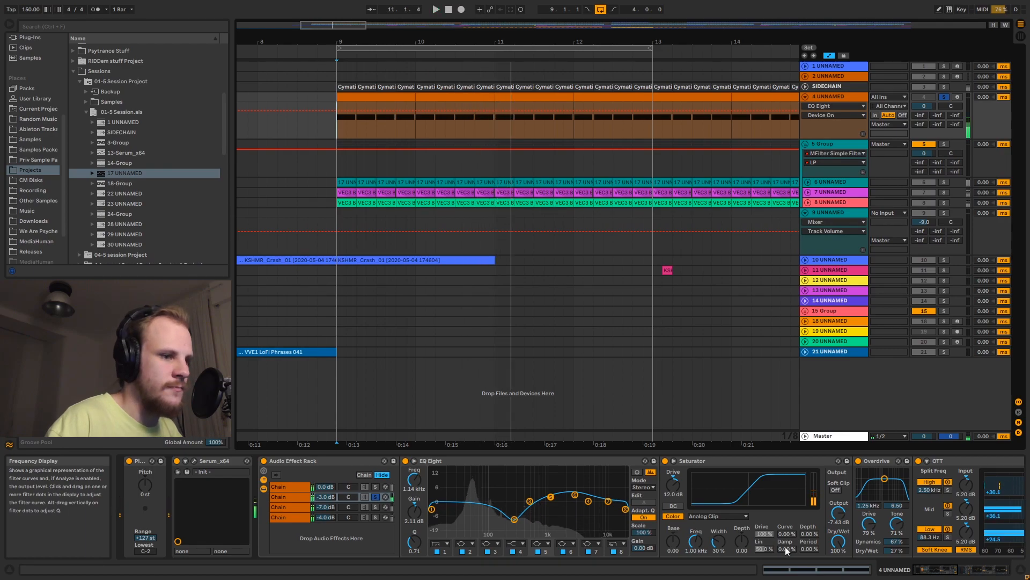
Inspect the second chain's last Saturator Output and final EQ Eight Output Gain automation on track 4, selecting the span after the first curve's rise.
{"action": "left_click_drag", "start_coordinate": [928, 571], "coordinate": [975, 574]}
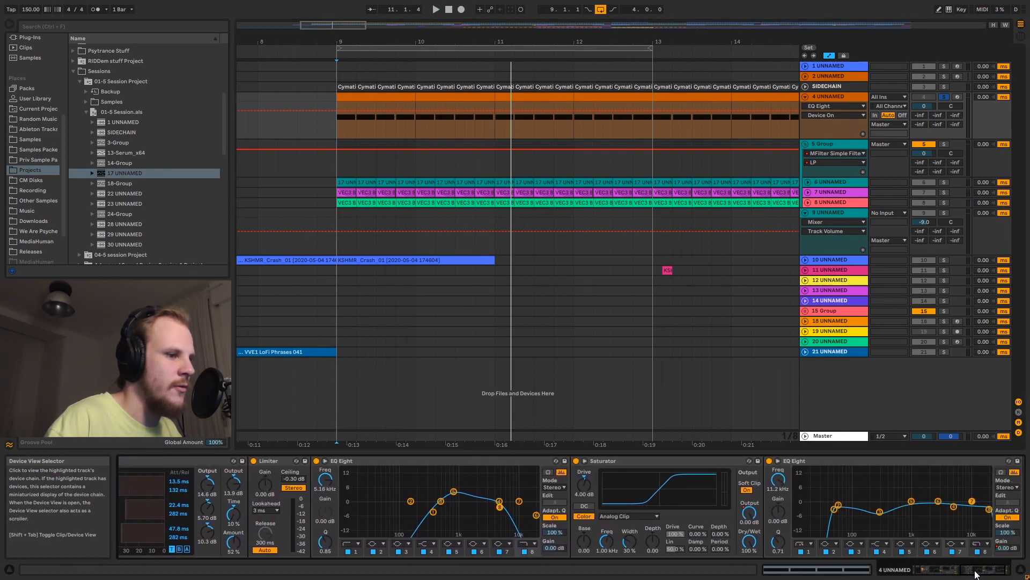
{"action": "left_click", "coordinate": [750, 514]}
{"action": "left_click_drag", "start_coordinate": [341, 41], "coordinate": [416, 59]}
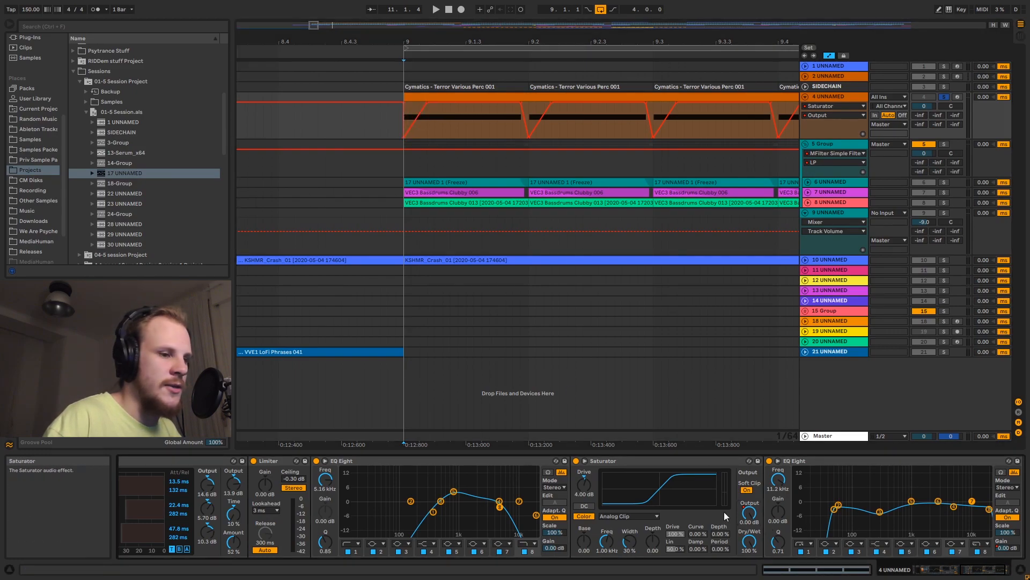
{"action": "left_click", "coordinate": [1010, 553]}
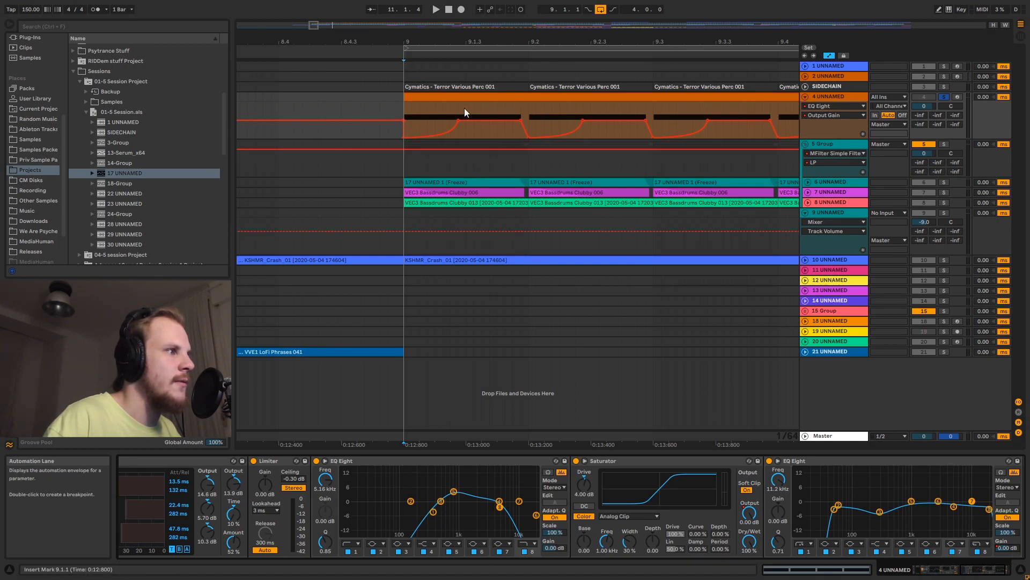
{"action": "left_click_drag", "start_coordinate": [464, 108], "coordinate": [459, 108]}
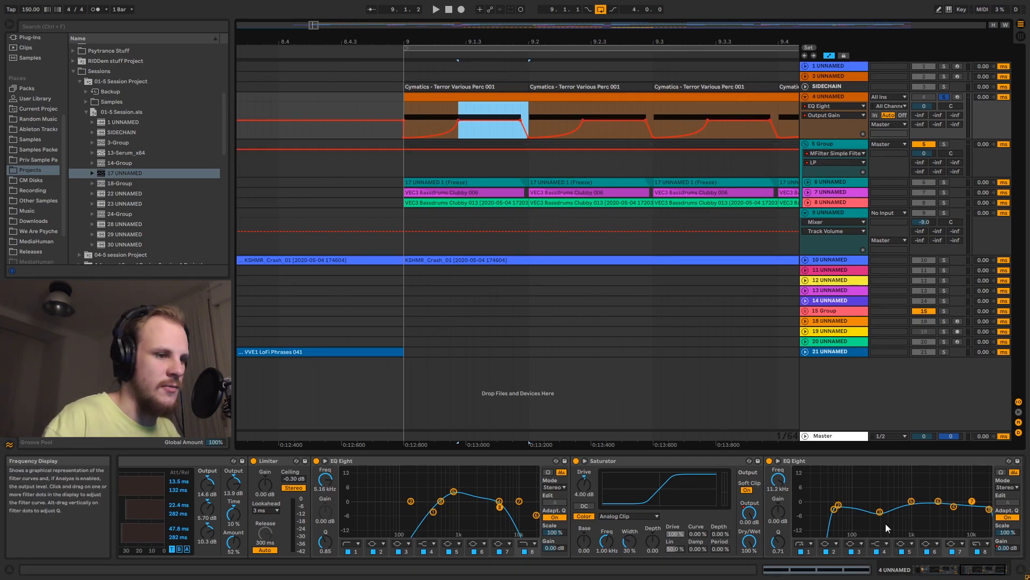
Solo the third chain of the Audio Effect Rack, check its first EQ Eight's low-cut band, and listen from bar 9.
{"action": "left_click", "coordinate": [962, 573]}
{"action": "left_click_drag", "start_coordinate": [962, 574], "coordinate": [933, 573]}
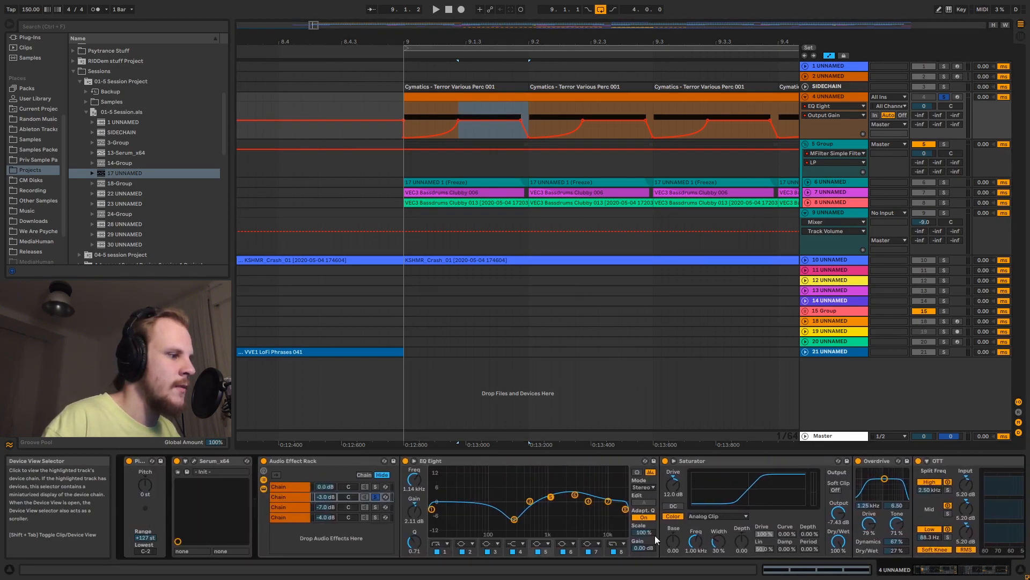
{"action": "left_click", "coordinate": [290, 505]}
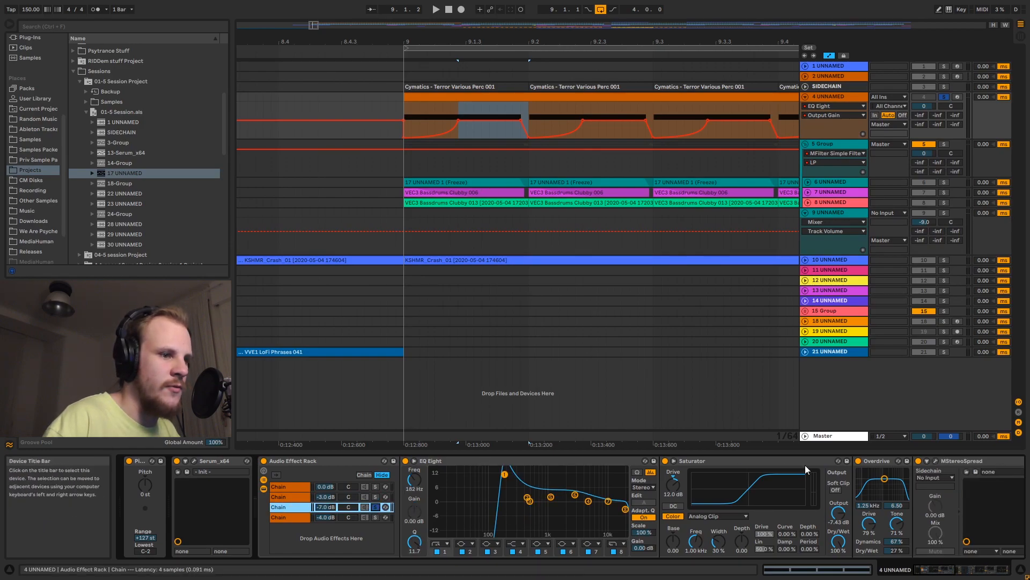
{"action": "left_click", "coordinate": [943, 572]}
{"action": "left_click_drag", "start_coordinate": [943, 574], "coordinate": [920, 572]}
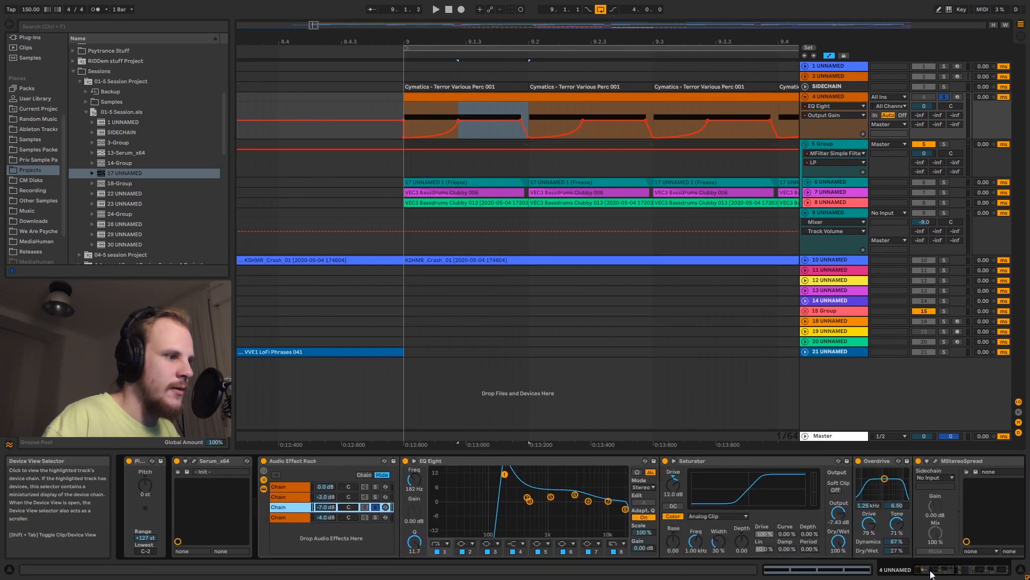
{"action": "left_click", "coordinate": [506, 476]}
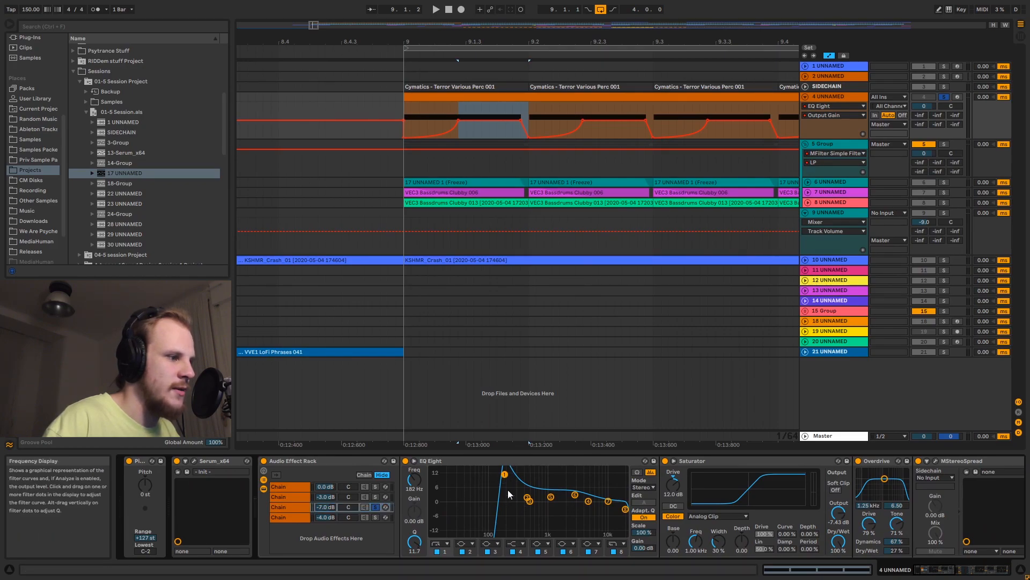
{"action": "left_click", "coordinate": [406, 105]}
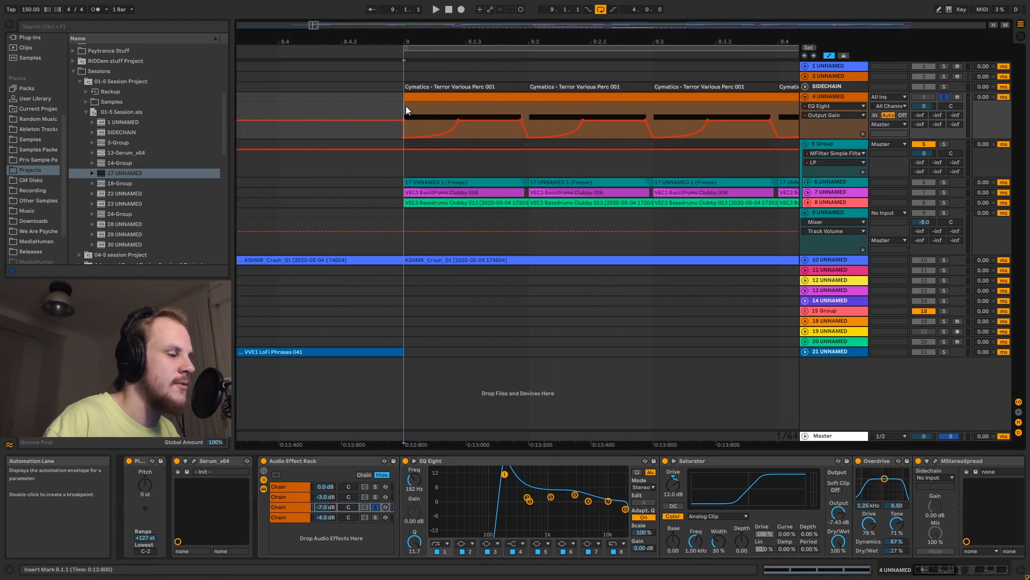
{"action": "key", "text": "space"}
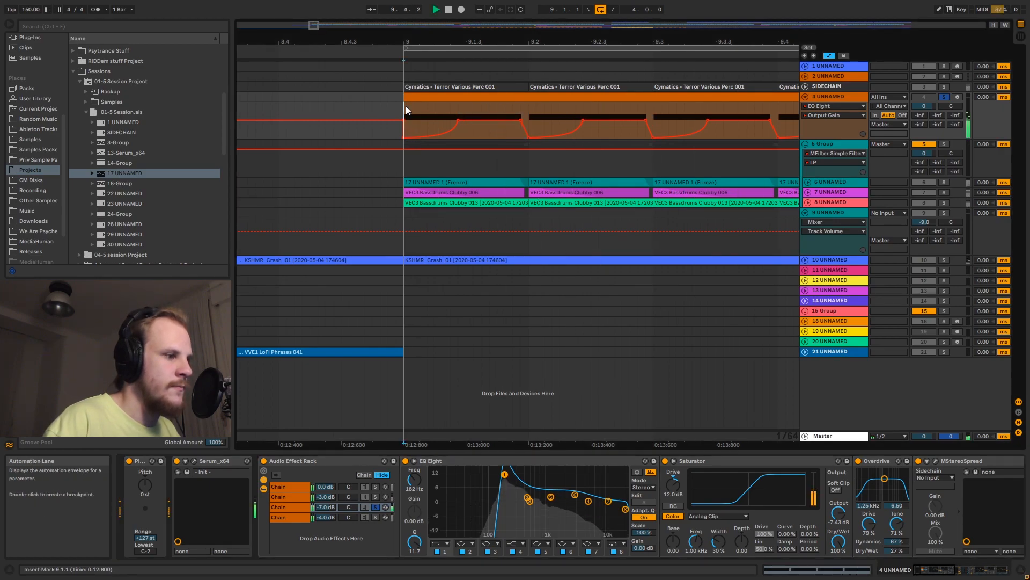
{"action": "key", "text": "space"}
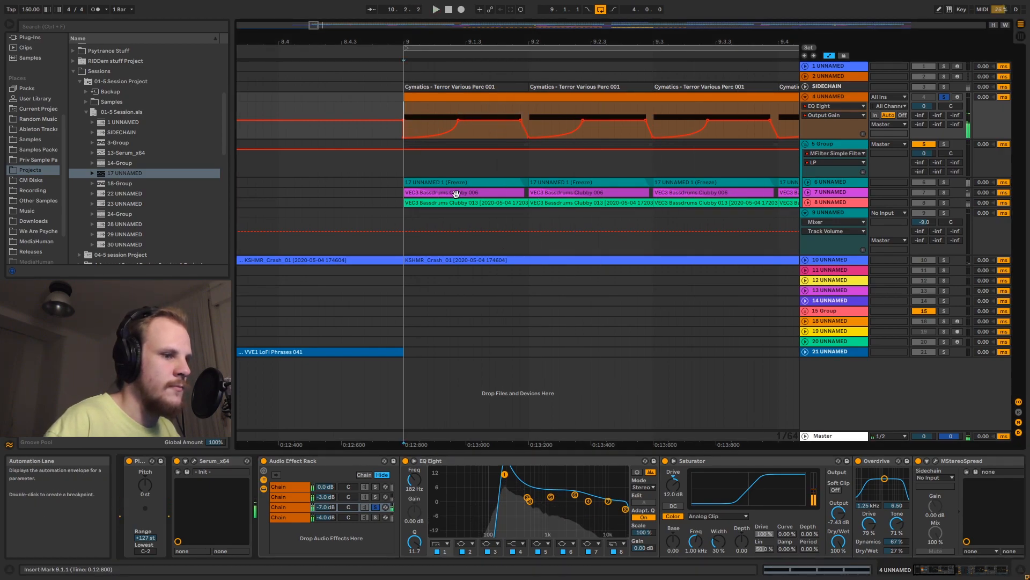
Examine the third chain's Saturator, Overdrive, MStereoSpread, OTT, Limiter and the EQ Eight after it.
{"action": "left_click", "coordinate": [931, 572]}
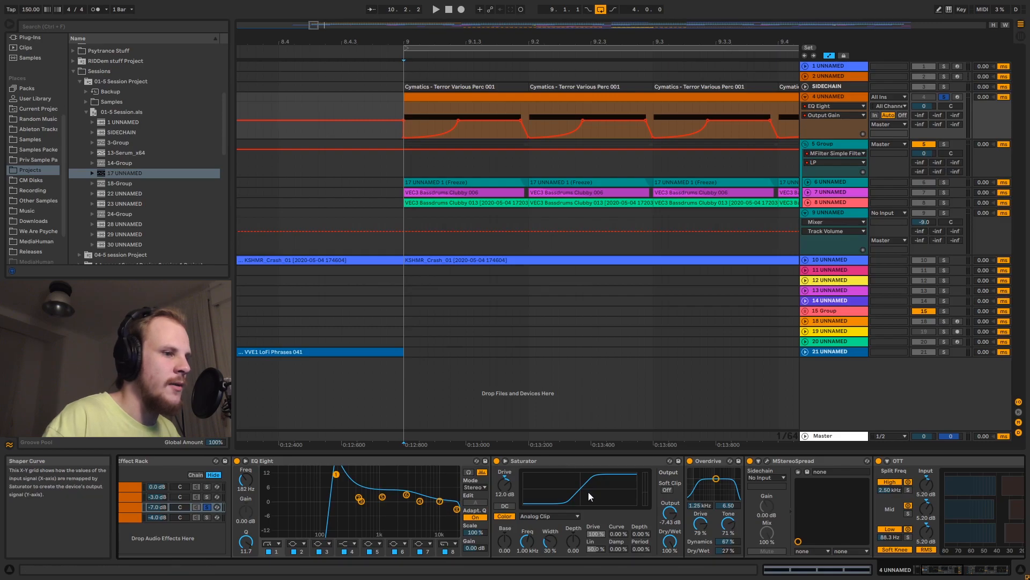
{"action": "left_click", "coordinate": [936, 572]}
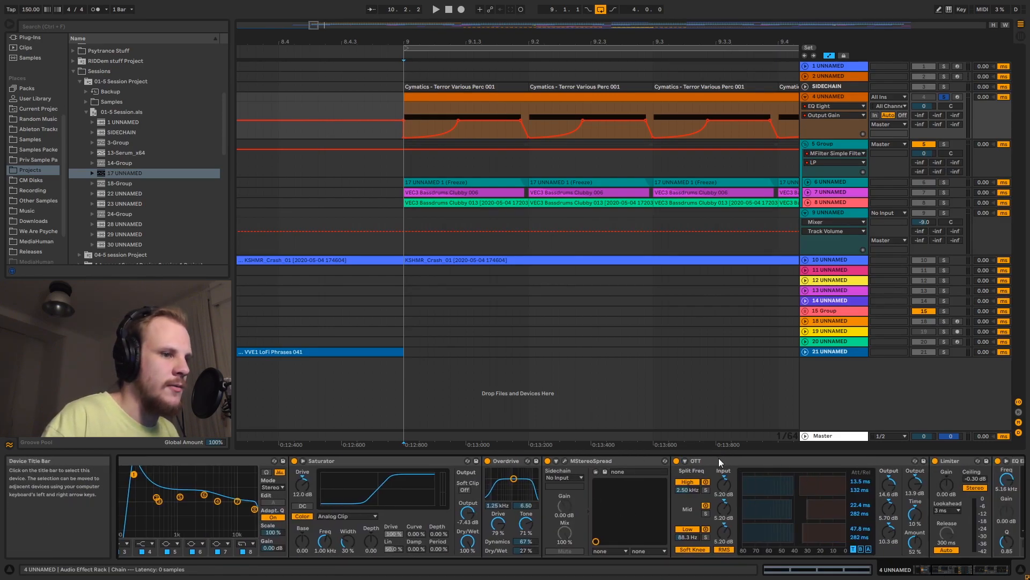
{"action": "left_click", "coordinate": [963, 572]}
{"action": "left_click_drag", "start_coordinate": [962, 573], "coordinate": [978, 572]}
Inspect the Output automation of the third chain's last Saturator on track 4, selecting the flat section from 9.1.3, and view the final EQ Eight.
{"action": "left_click", "coordinate": [879, 513]}
{"action": "left_click", "coordinate": [452, 98]}
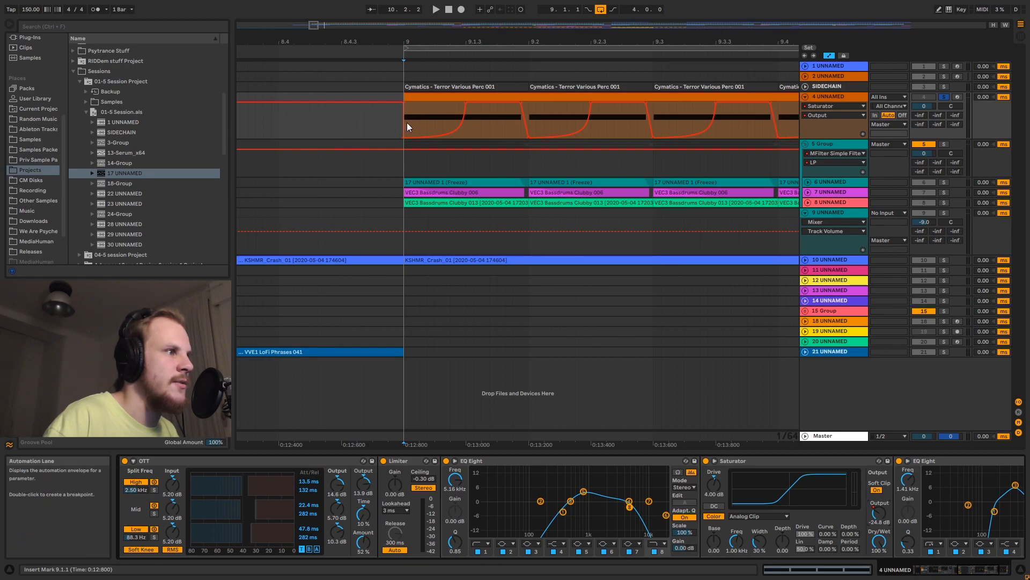
{"action": "left_click_drag", "start_coordinate": [468, 129], "coordinate": [518, 130]}
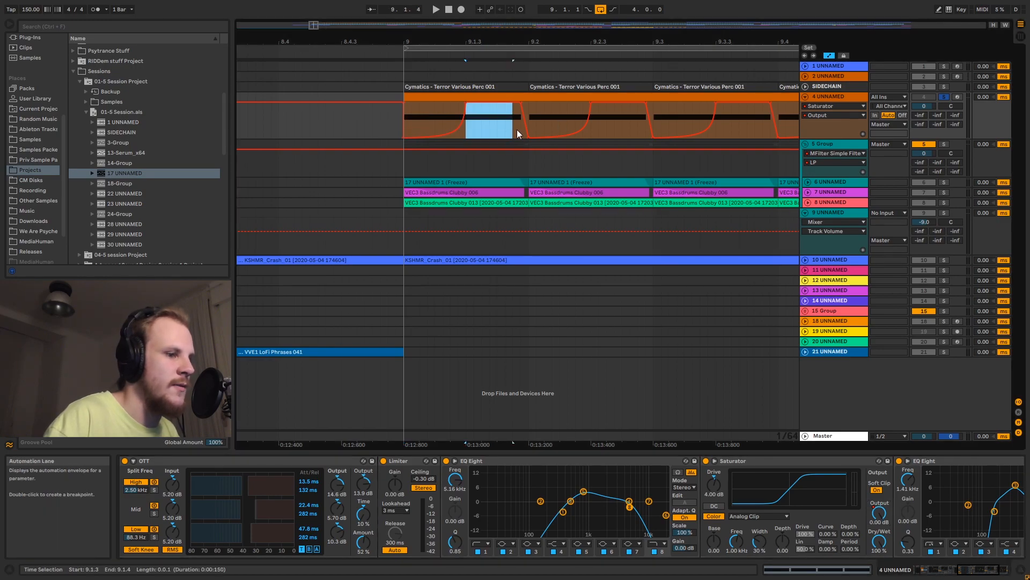
{"action": "left_click", "coordinate": [939, 546]}
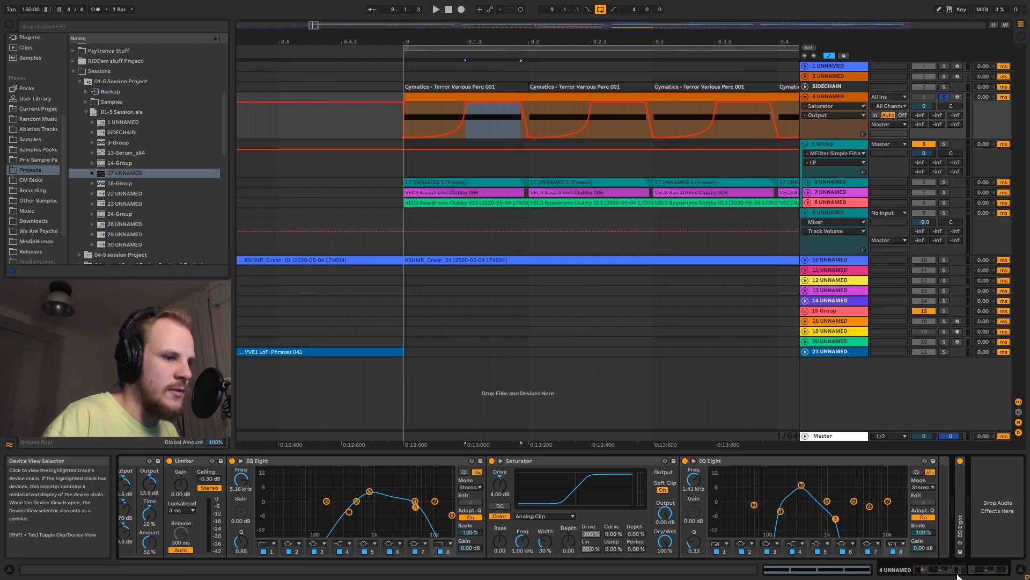
Set the low-cut band of the third chain's first EQ Eight to 178 Hz and review the chain's remaining devices.
{"action": "left_click_drag", "start_coordinate": [989, 573], "coordinate": [942, 576]}
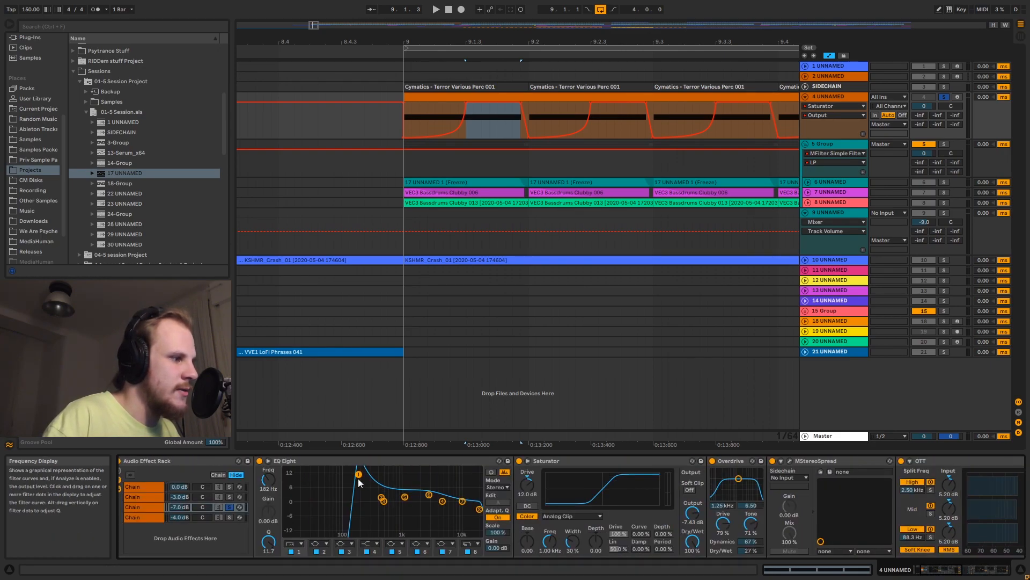
{"action": "left_click_drag", "start_coordinate": [359, 474], "coordinate": [358, 475]}
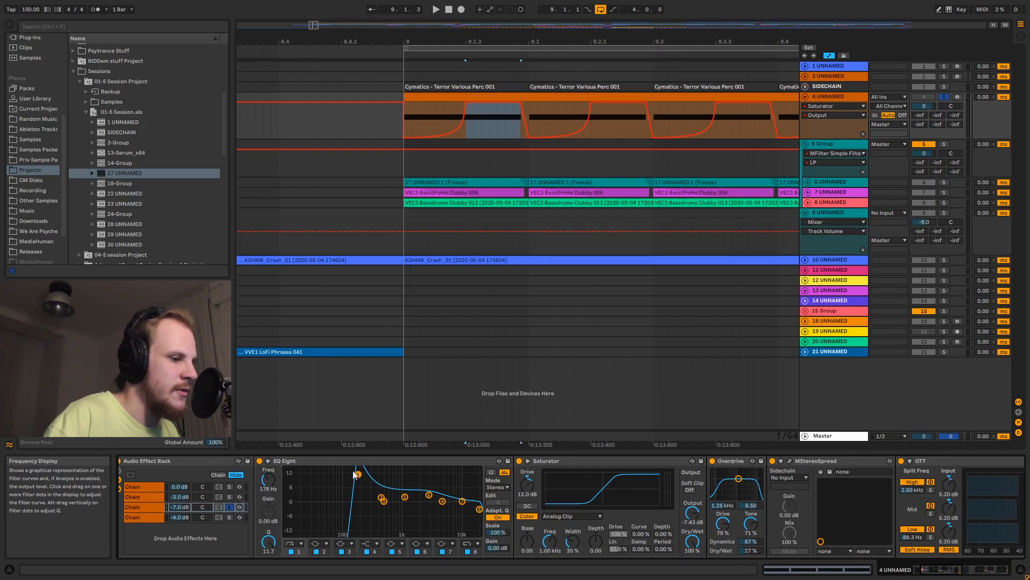
{"action": "left_click_drag", "start_coordinate": [937, 573], "coordinate": [974, 570]}
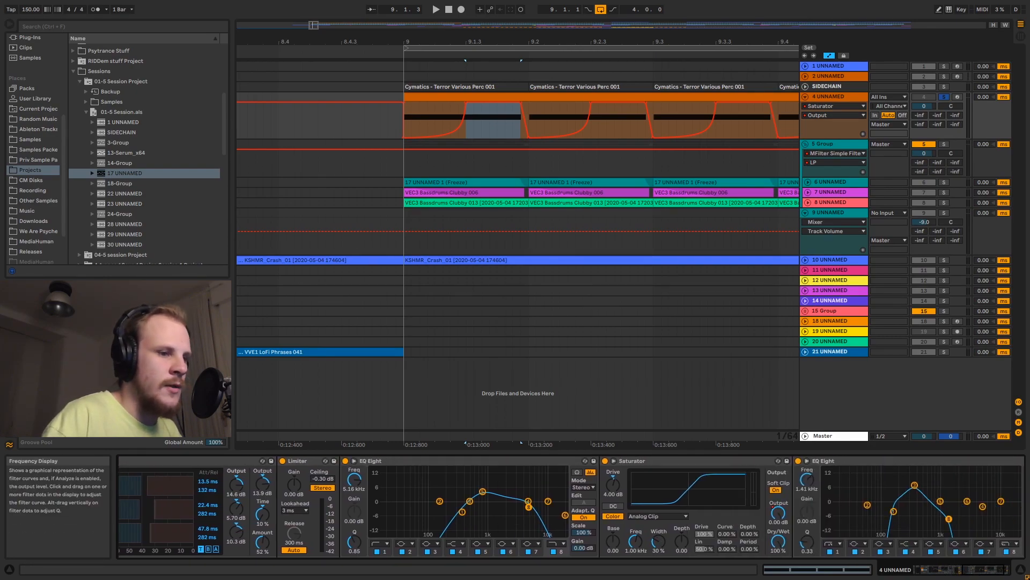
{"action": "left_click_drag", "start_coordinate": [998, 570], "coordinate": [951, 571]}
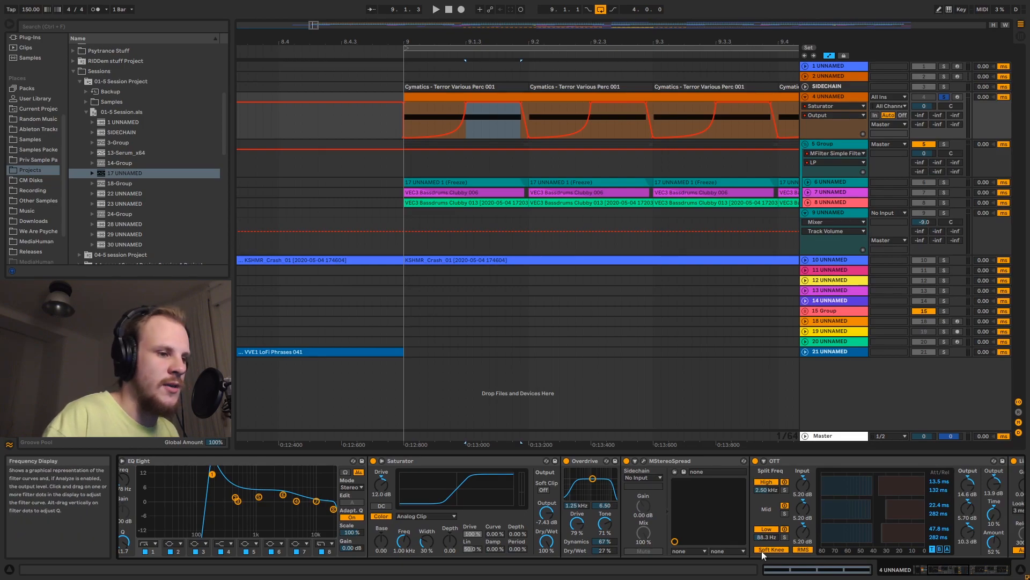
{"action": "left_click", "coordinate": [975, 574]}
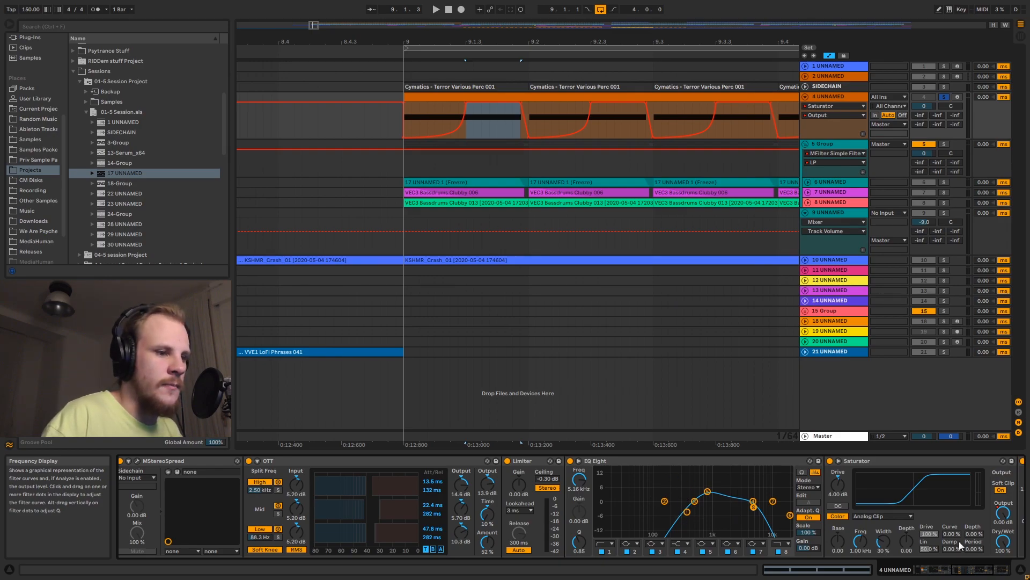
Solo the fourth chain of the Audio Effect Rack and listen to it from bar 9.
{"action": "left_click_drag", "start_coordinate": [969, 576], "coordinate": [925, 576]}
{"action": "left_click", "coordinate": [375, 517]}
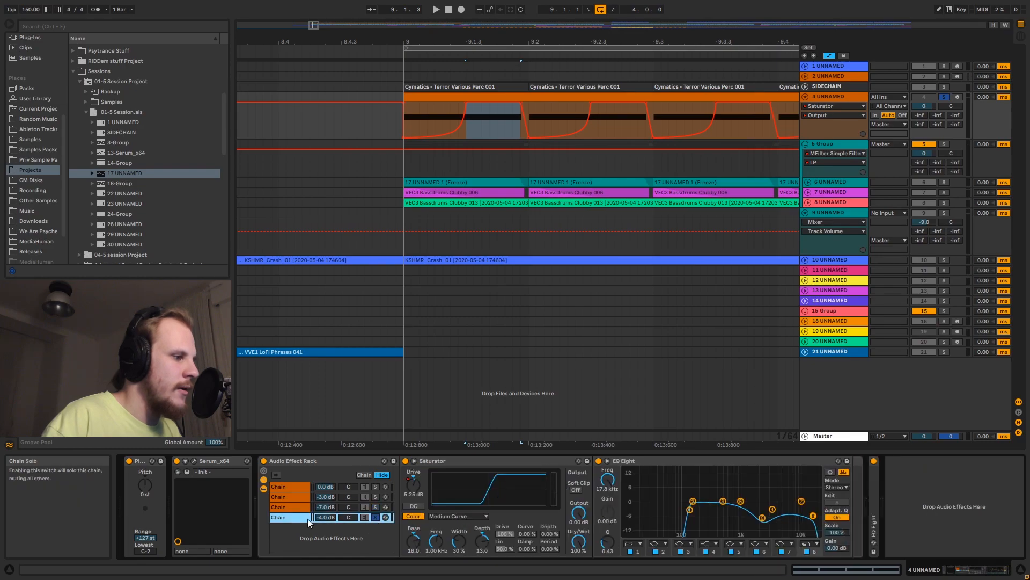
{"action": "left_click", "coordinate": [407, 114]}
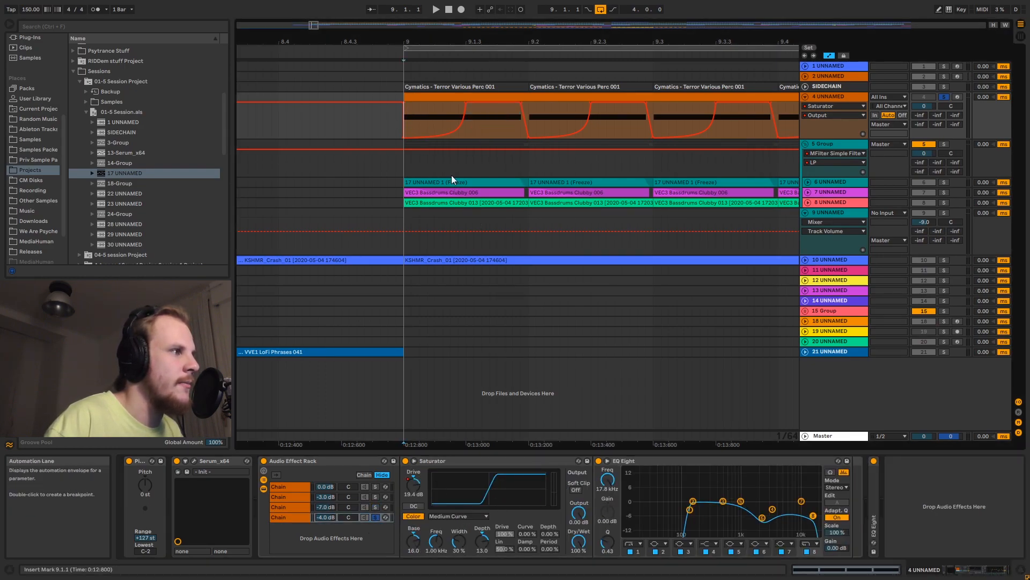
{"action": "key", "text": "space"}
{"action": "key", "text": "space"}
Show the fourth chain's Saturator Drive automation on track 4 and select the start of the curve at bar 9.
{"action": "left_click", "coordinate": [416, 484]}
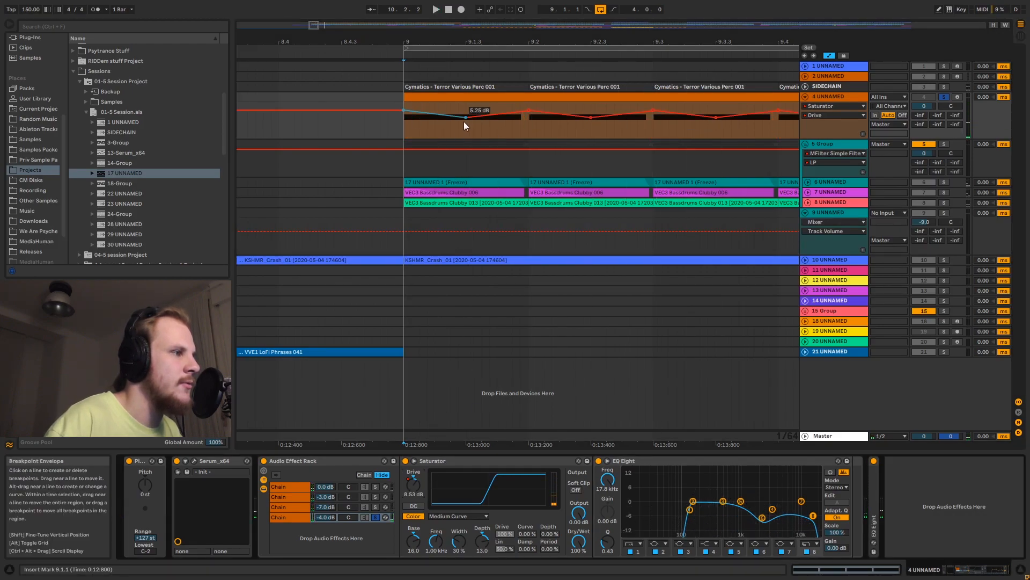
{"action": "left_click", "coordinate": [405, 133]}
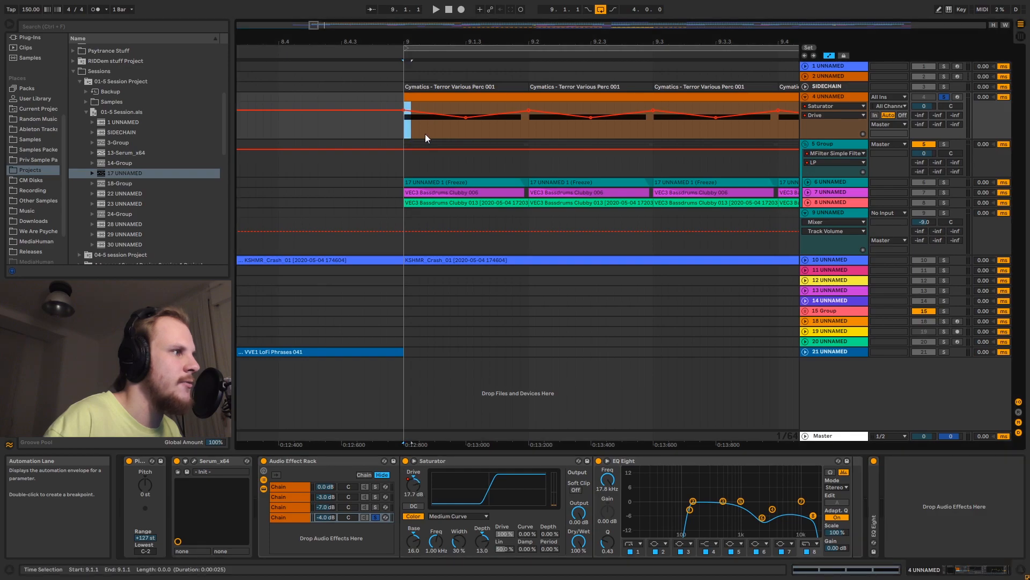
Examine track 4's Saturator Drive automation by selecting the span 9.1.1 to 9.2.1, the curve's start, and the section from 9.1.3.
{"action": "left_click_drag", "start_coordinate": [425, 133], "coordinate": [529, 134]}
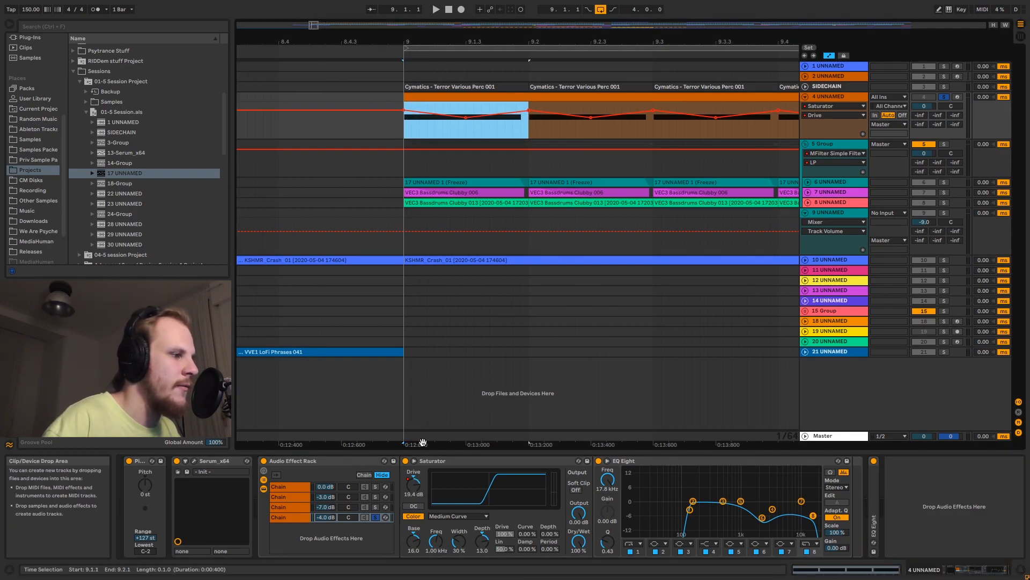
{"action": "left_click", "coordinate": [419, 492]}
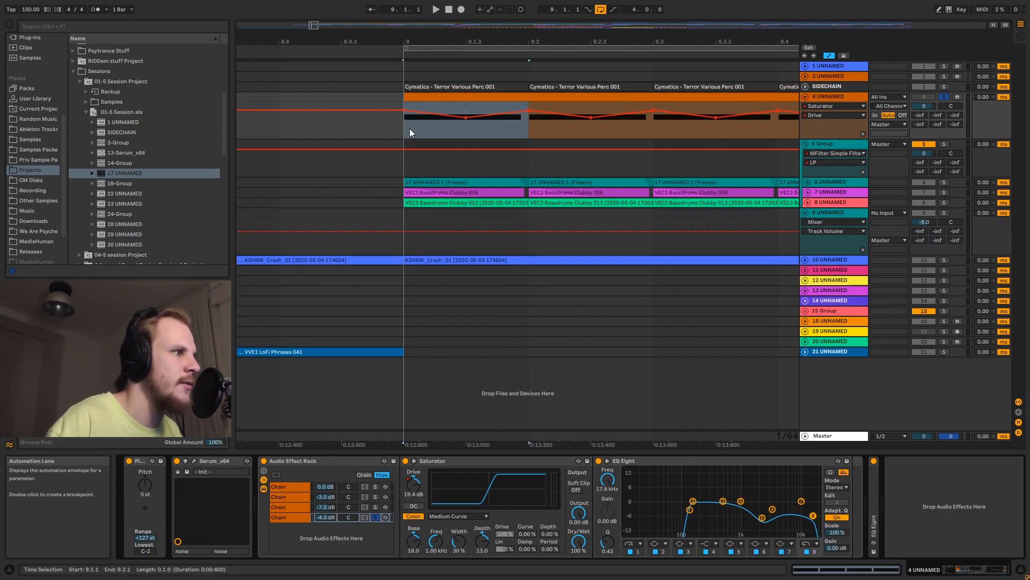
{"action": "left_click_drag", "start_coordinate": [404, 127], "coordinate": [413, 128]}
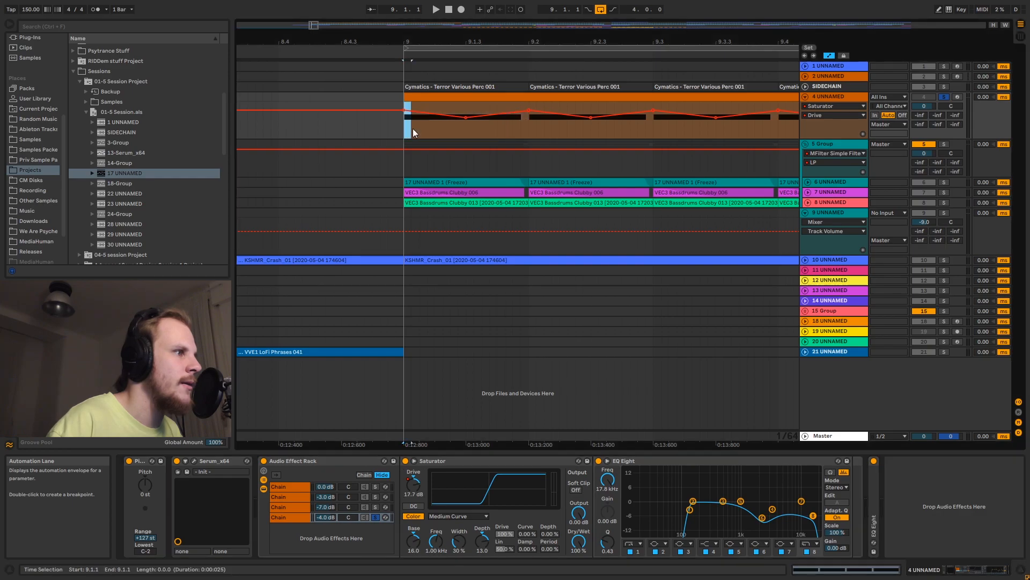
{"action": "left_click", "coordinate": [471, 129]}
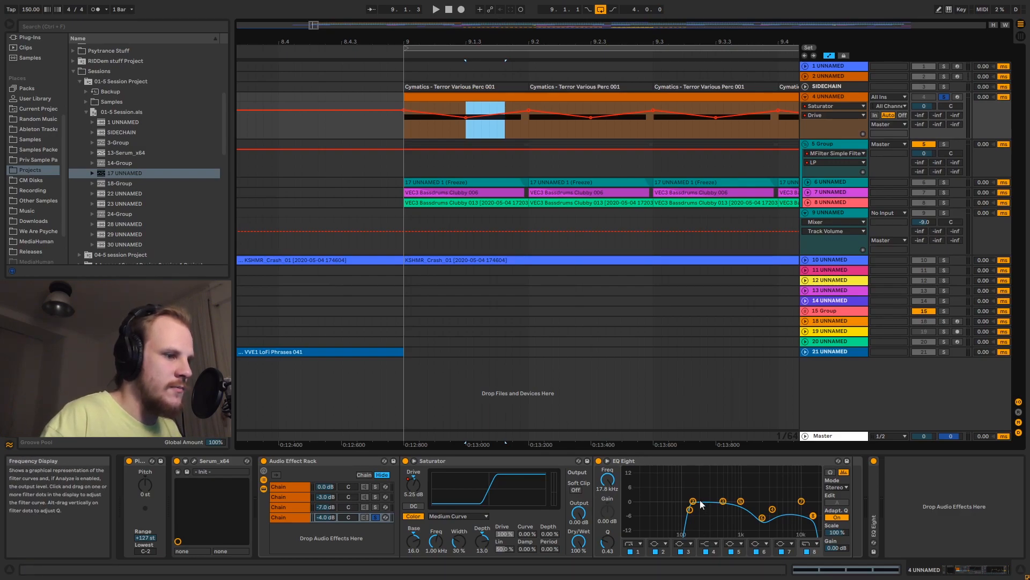
Fold the fourth chain's EQ Eight and turn off the fourth chain's solo.
{"action": "double_click", "coordinate": [650, 459]}
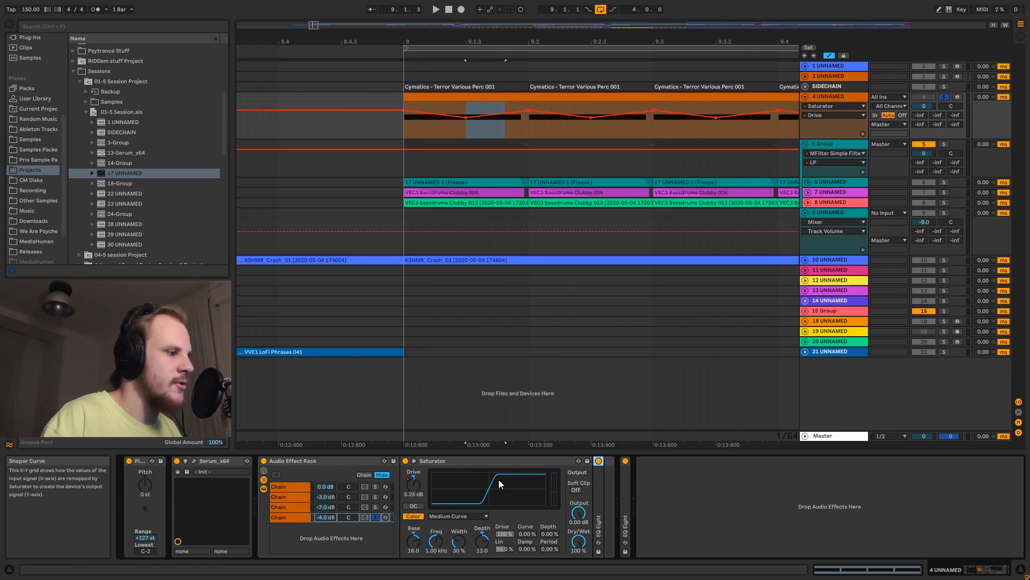
{"action": "left_click", "coordinate": [375, 517]}
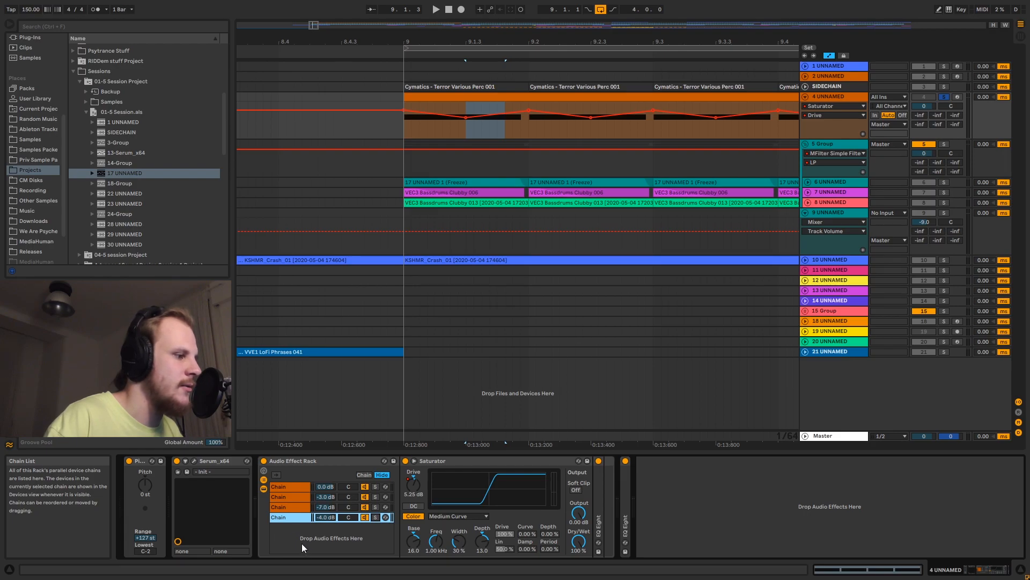
{"action": "left_click_drag", "start_coordinate": [496, 533], "coordinate": [496, 499]}
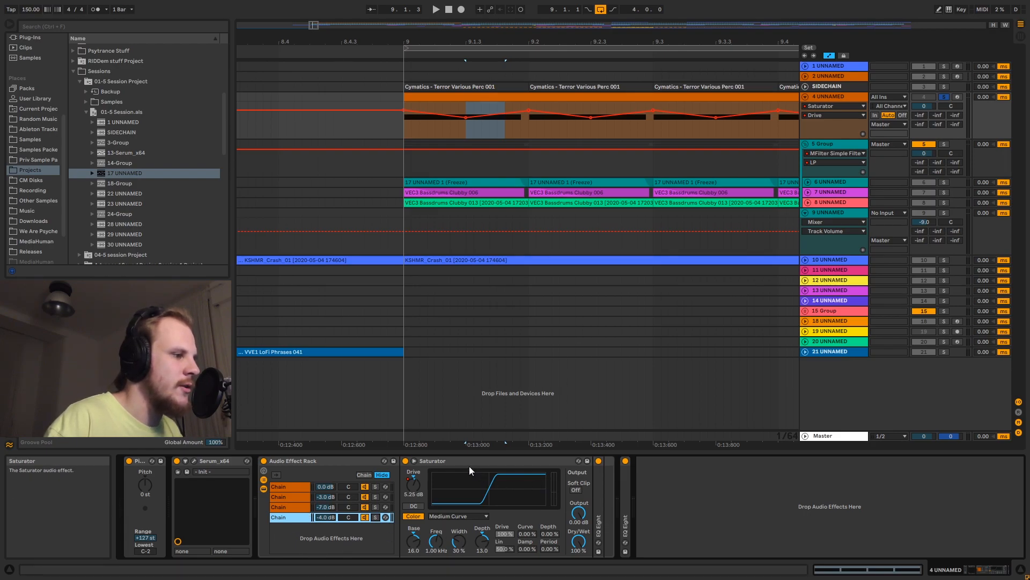
View the devices of the third and first chains, and collapse the Audio Effect Rack.
{"action": "left_click", "coordinate": [292, 508]}
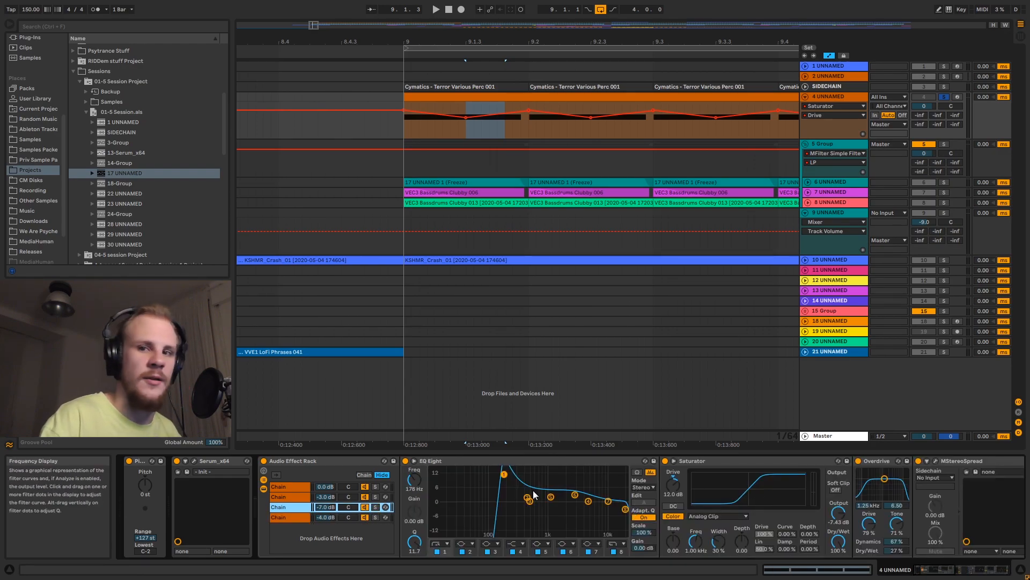
{"action": "left_click", "coordinate": [290, 486]}
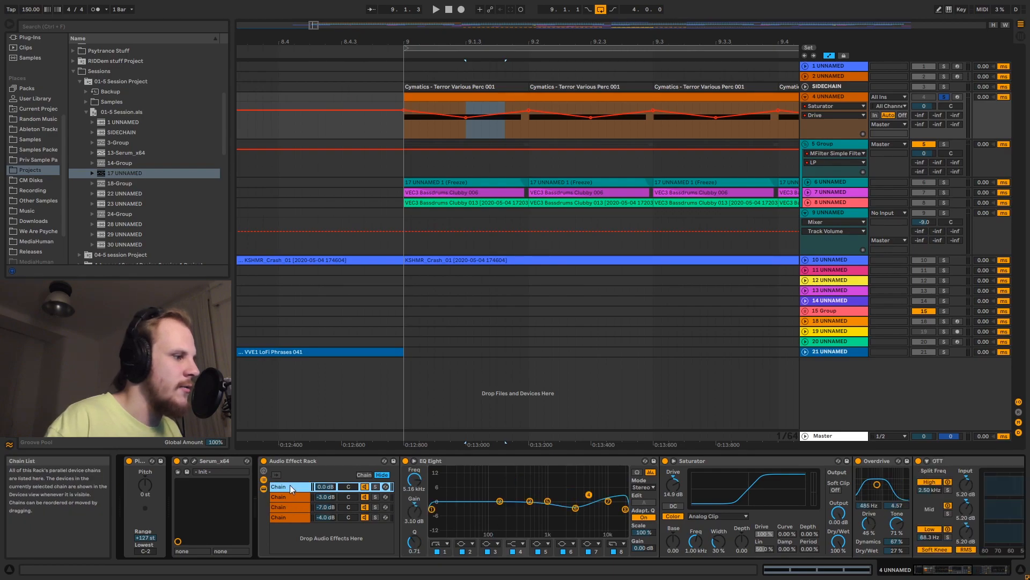
{"action": "left_click", "coordinate": [333, 463]}
{"action": "double_click", "coordinate": [332, 462]}
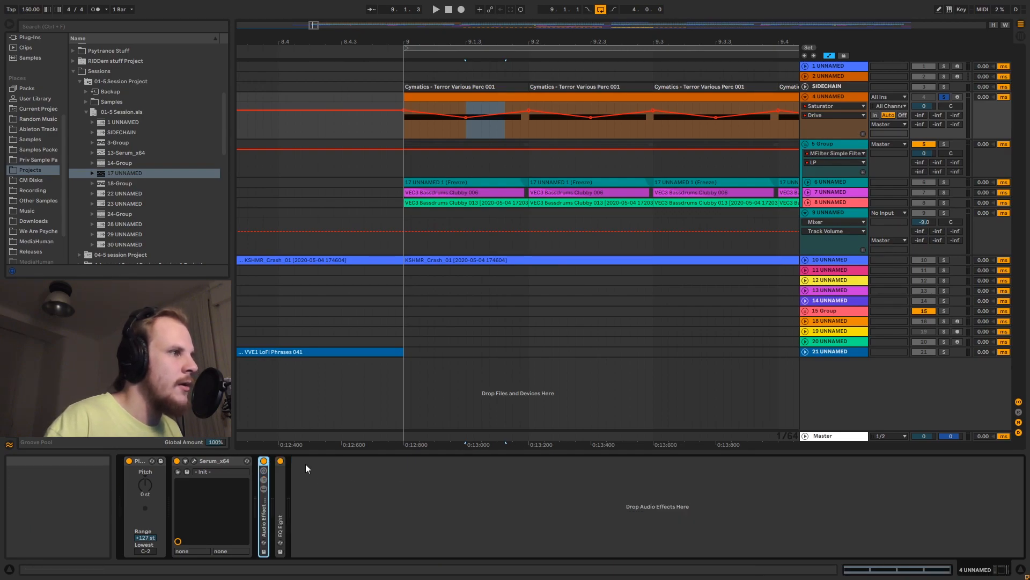
Listen to track 4 soloed from bar 9 with all Audio Effect Rack chains active and the rack collapsed.
{"action": "left_click_drag", "start_coordinate": [469, 42], "coordinate": [470, 24]}
{"action": "left_click", "coordinate": [457, 133]}
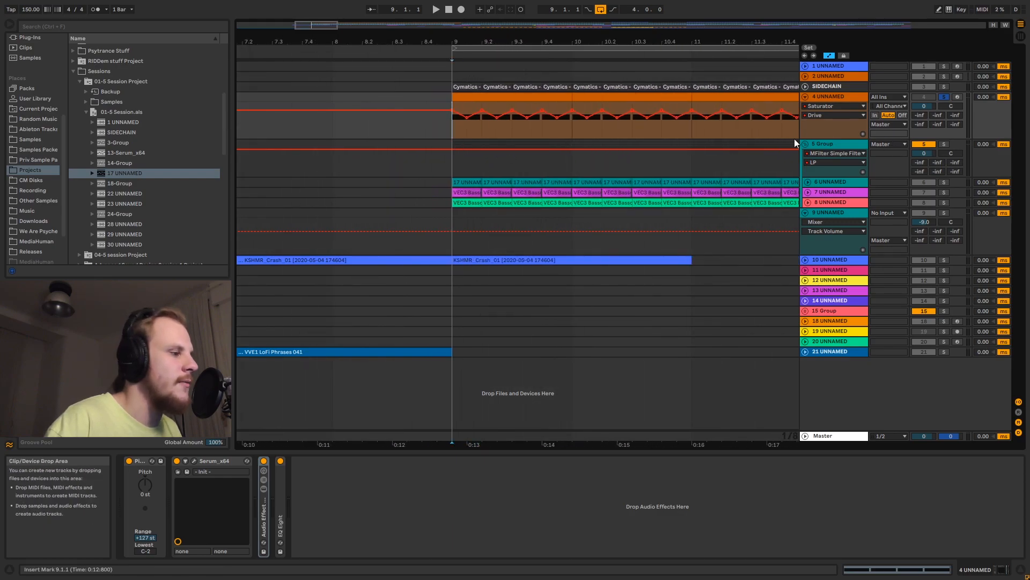
{"action": "double_click", "coordinate": [266, 510]}
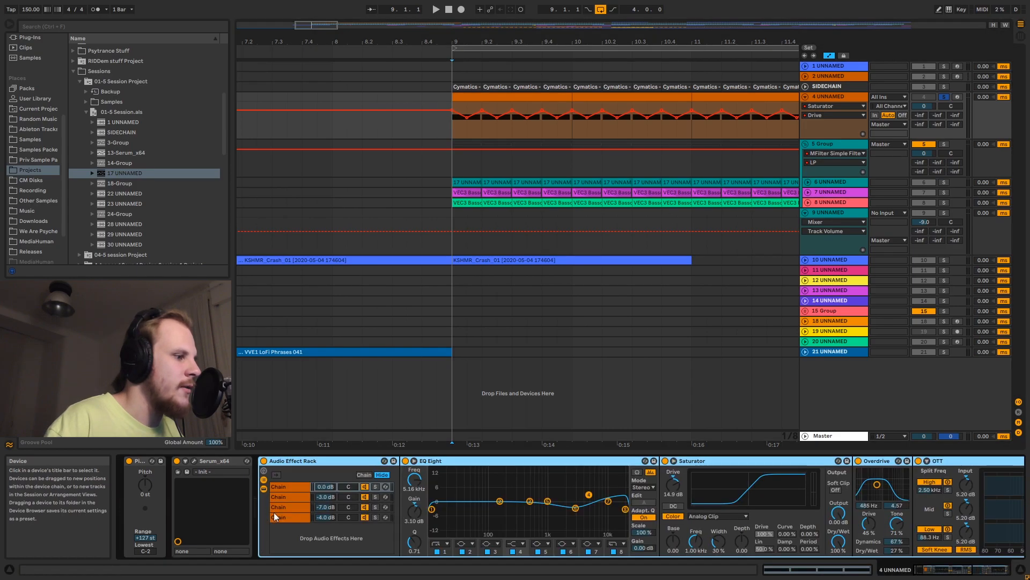
{"action": "double_click", "coordinate": [305, 462]}
{"action": "left_click", "coordinate": [942, 97]}
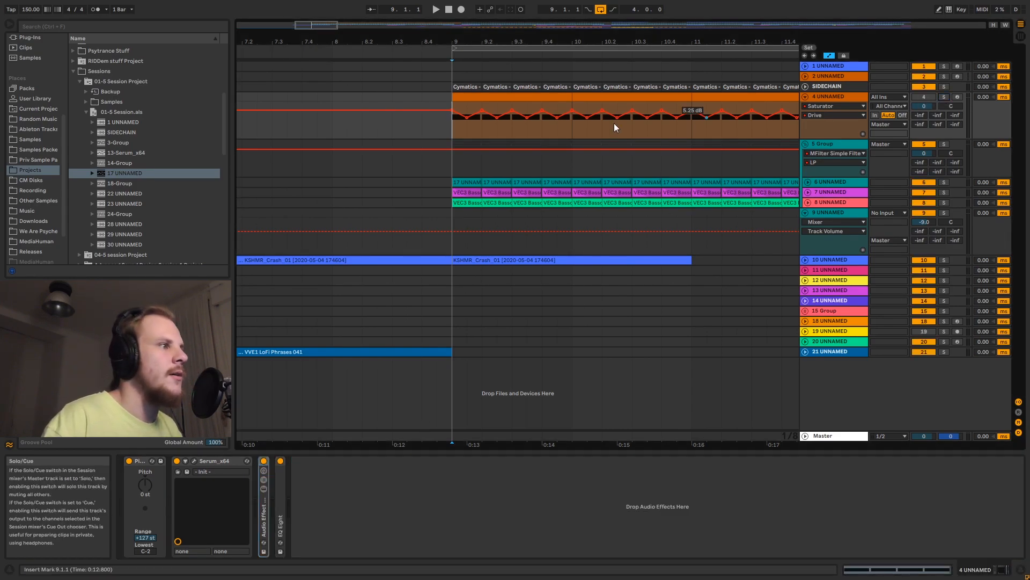
{"action": "left_click", "coordinate": [941, 97]}
{"action": "key", "text": "space"}
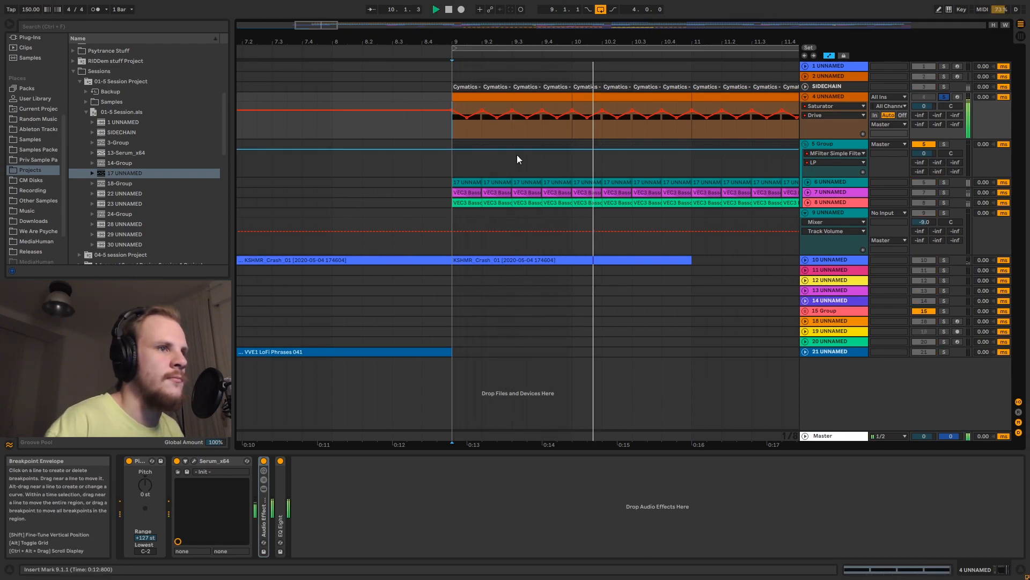
Unfold track 6 inside the soloed 5 Group, solo it, and listen to it from bar 9.
{"action": "left_click", "coordinate": [944, 144]}
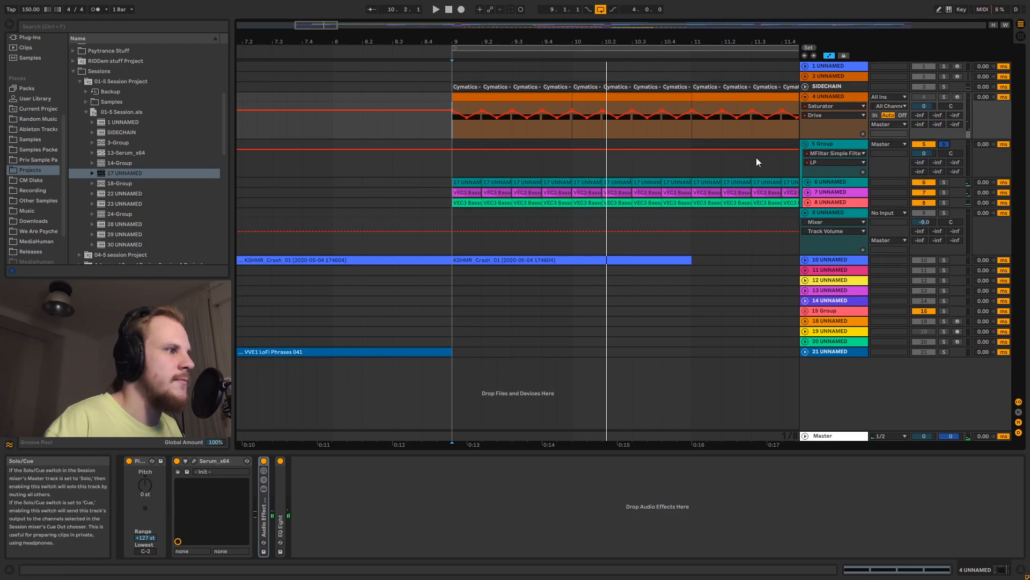
{"action": "left_click", "coordinate": [808, 181]}
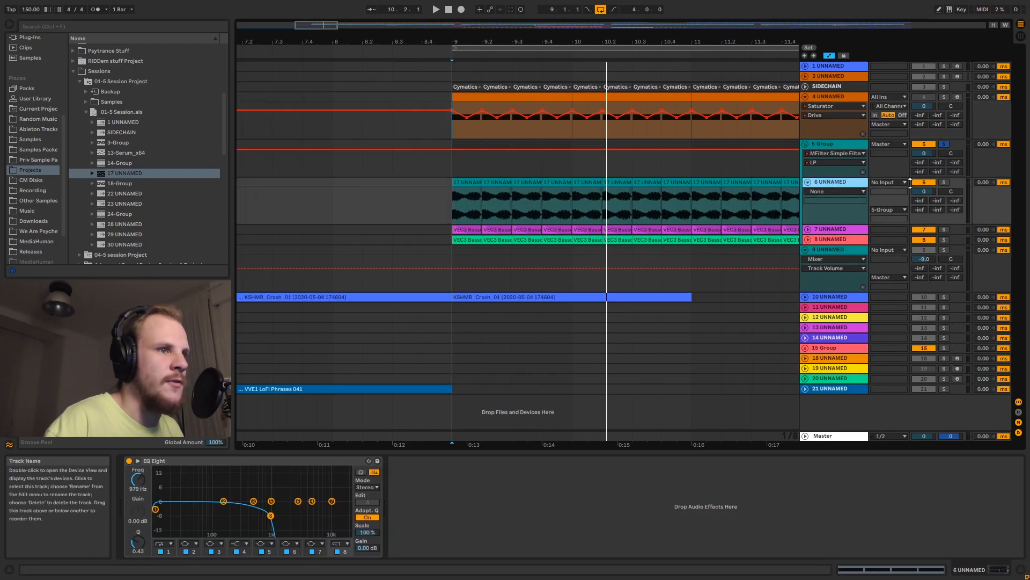
{"action": "left_click", "coordinate": [940, 182]}
{"action": "left_click_drag", "start_coordinate": [468, 48], "coordinate": [459, 59]}
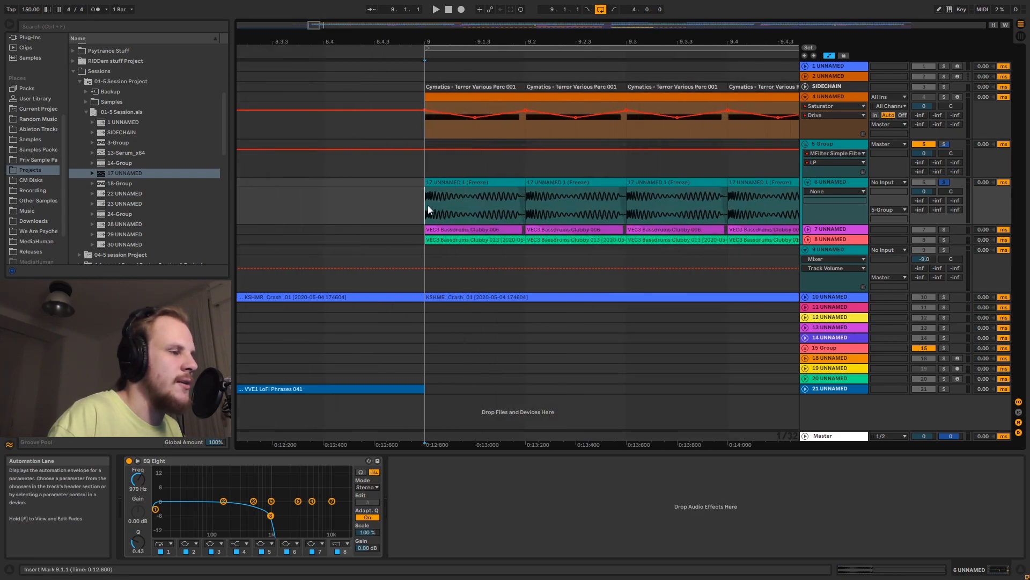
{"action": "key", "text": "space"}
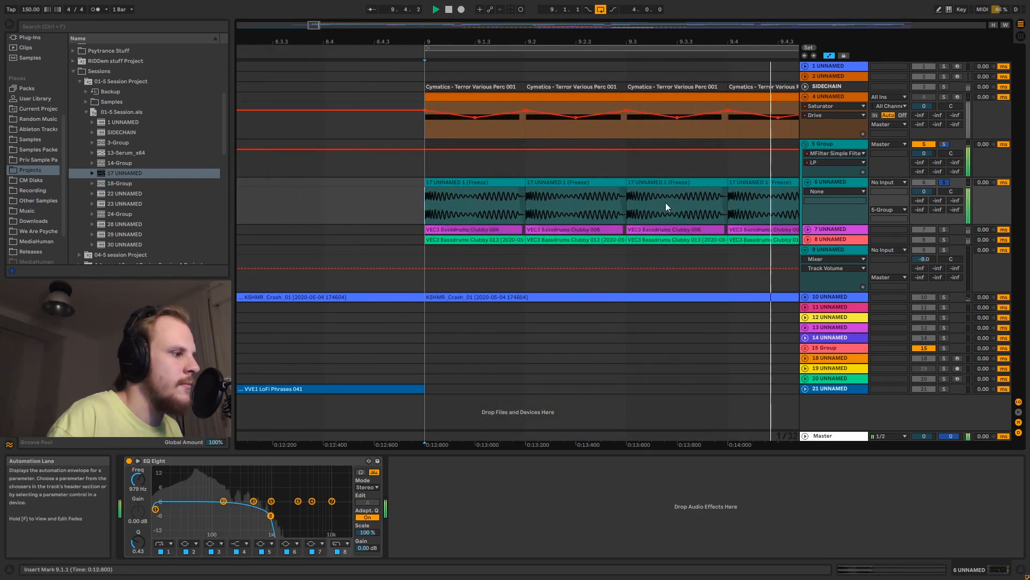
{"action": "key", "text": "space"}
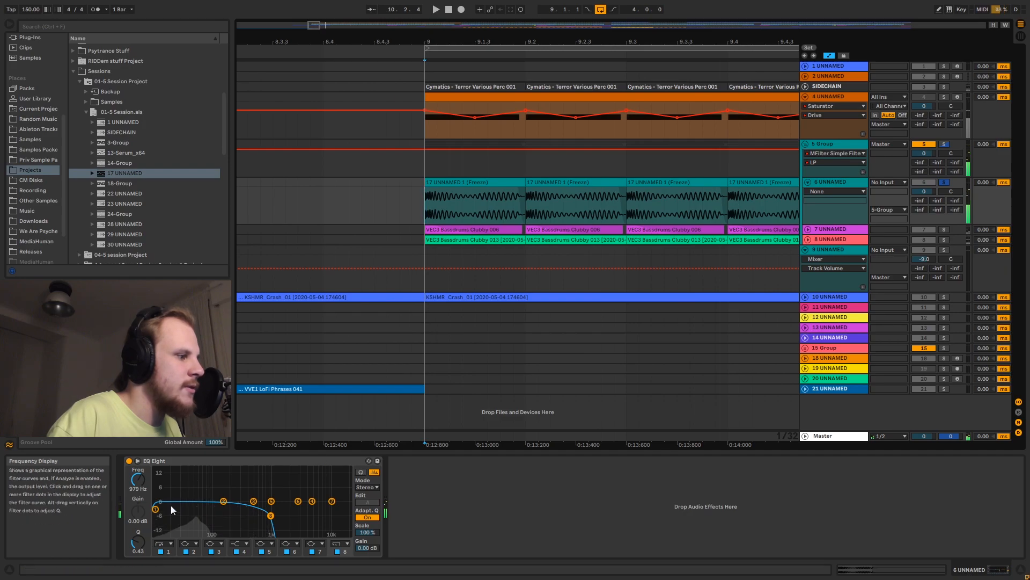
Unfold tracks 7 and 8 and inspect the kick waveforms and the device chain of each track.
{"action": "left_click", "coordinate": [808, 230]}
{"action": "left_click", "coordinate": [807, 277]}
{"action": "left_click", "coordinate": [835, 278]}
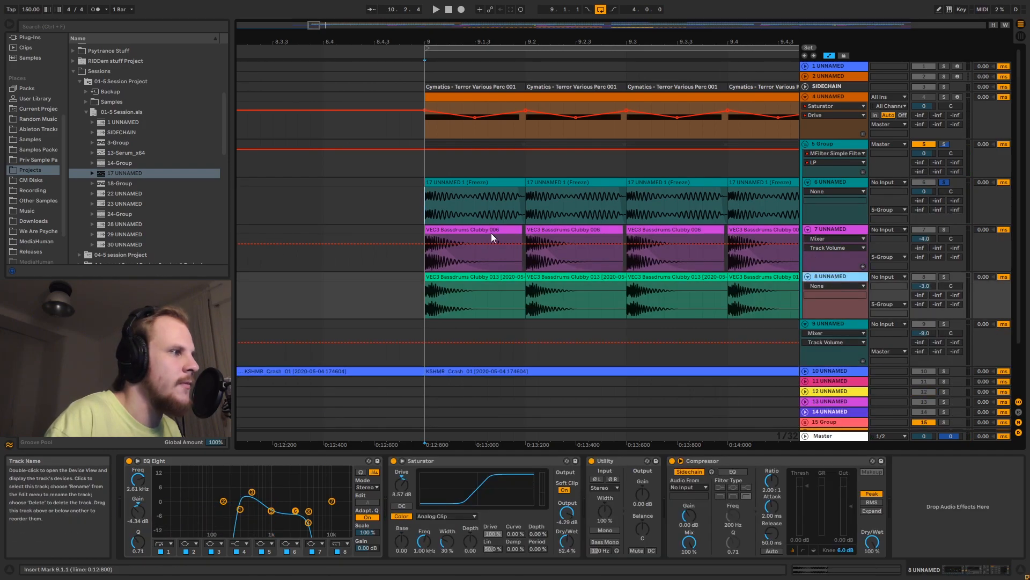
{"action": "key", "text": "plus"}
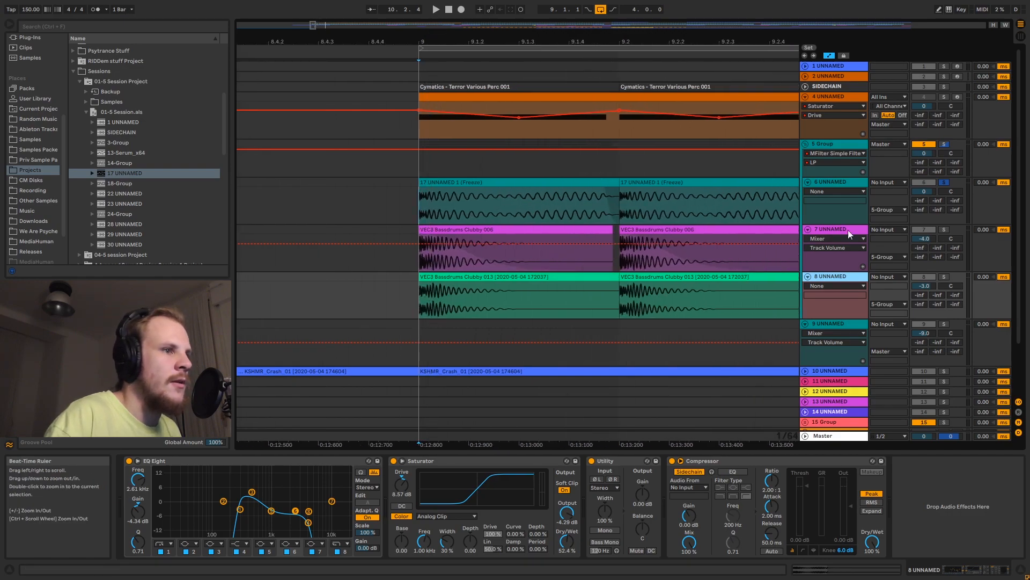
{"action": "left_click", "coordinate": [839, 231]}
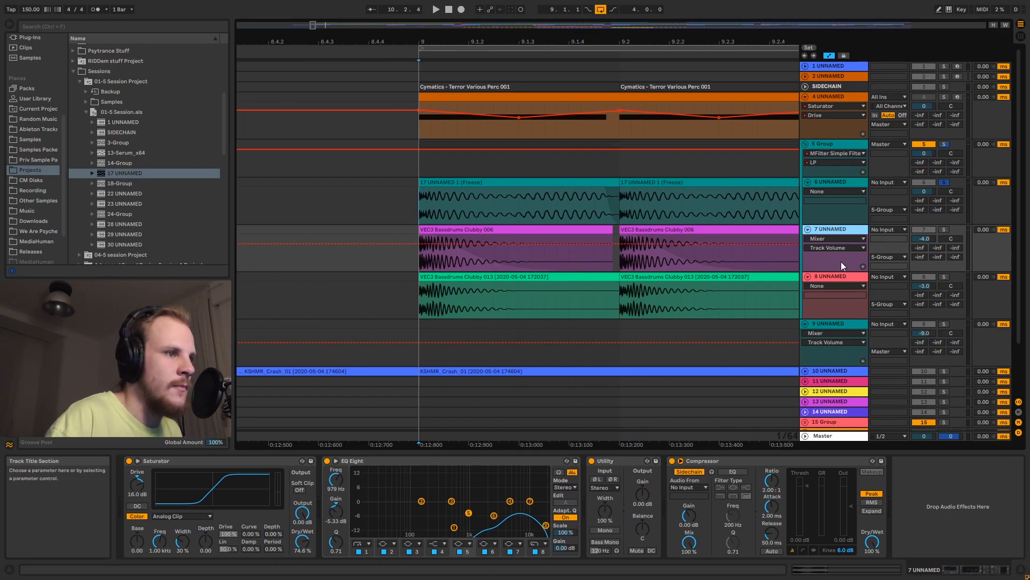
{"action": "left_click", "coordinate": [832, 276]}
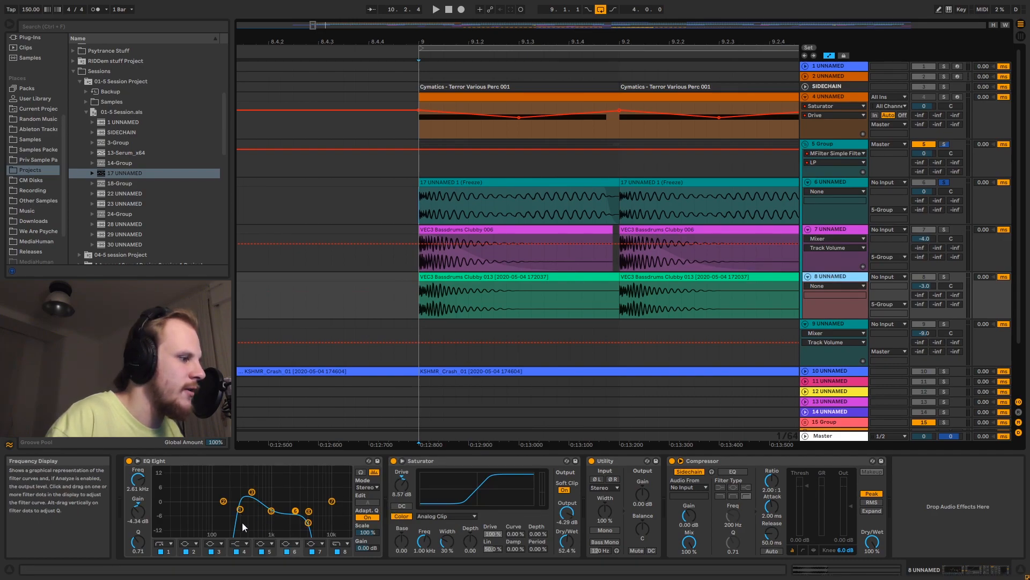
Solo track 7 and listen to its VEC3 Bassdrums Clubby 006 kick from bar 9.
{"action": "left_click", "coordinate": [945, 278]}
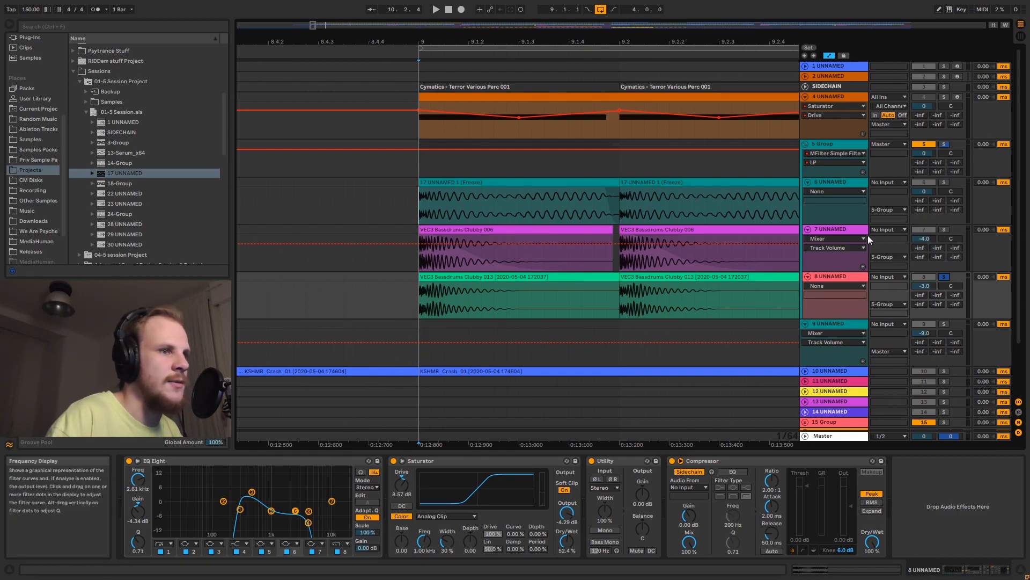
{"action": "left_click", "coordinate": [944, 229]}
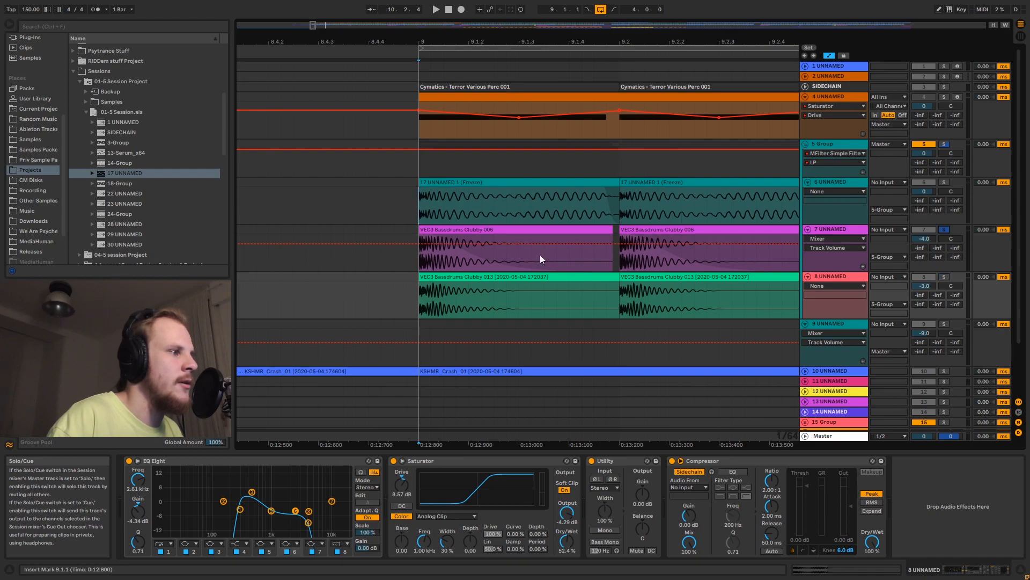
{"action": "left_click", "coordinate": [422, 259]}
{"action": "key", "text": "space"}
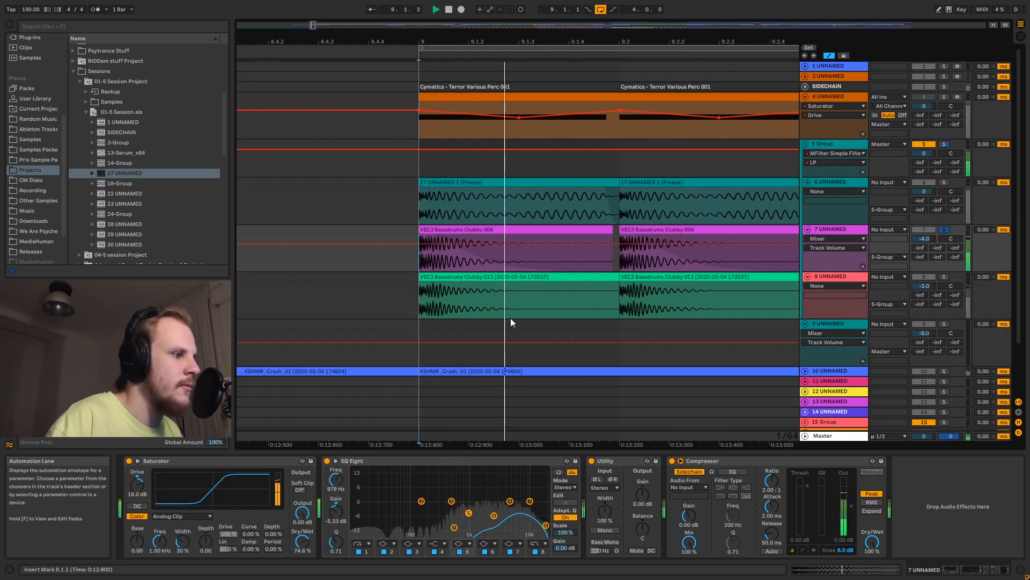
Solo track 8 and listen to its VEC3 Bassdrums Clubby 013 kick.
{"action": "left_click", "coordinate": [944, 277]}
{"action": "key", "text": "space"}
{"action": "key", "text": "space"}
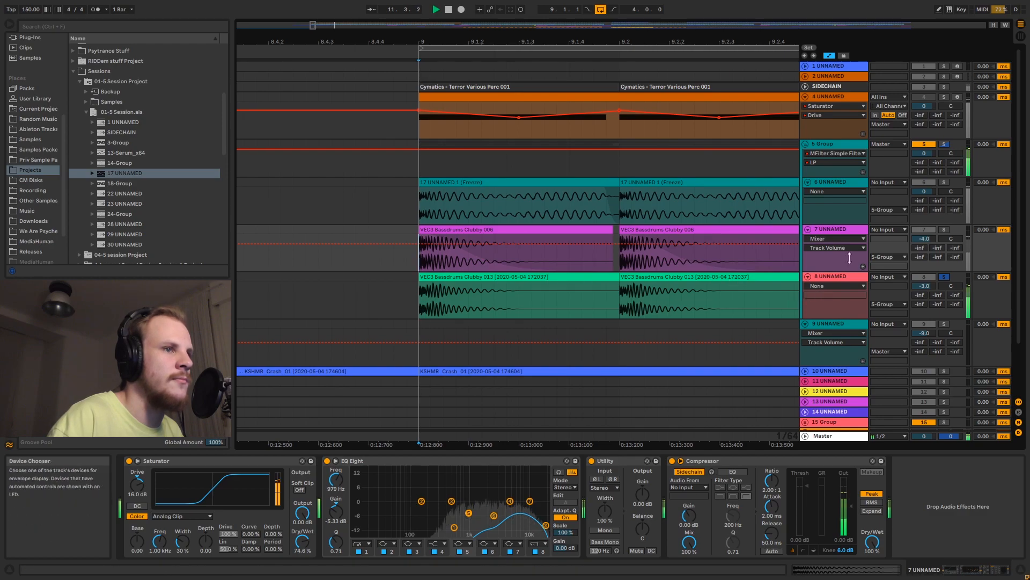
{"action": "key", "text": "space"}
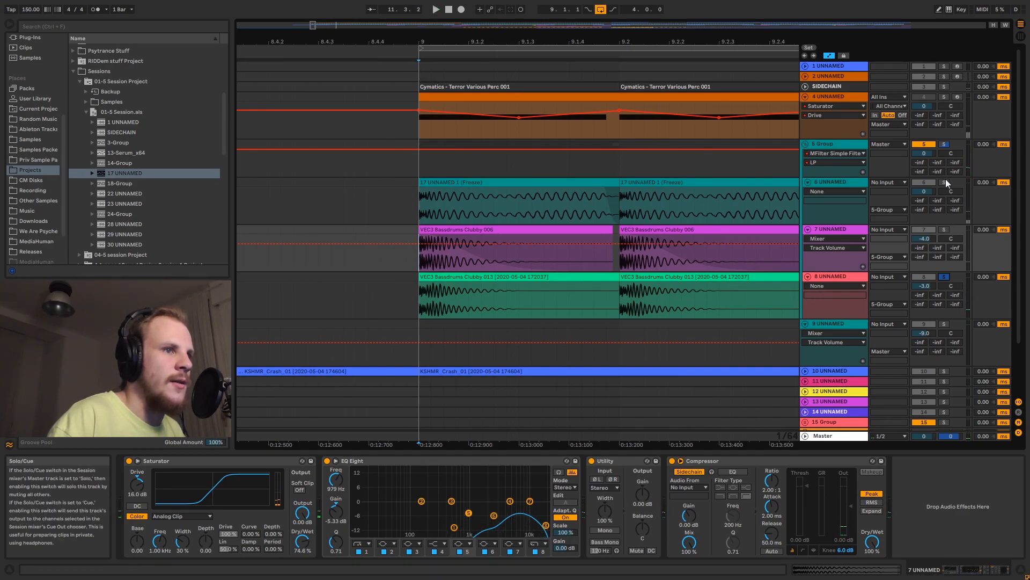
Solo the whole 5 Group, play it from bar 9, and show the group's device chain.
{"action": "left_click", "coordinate": [945, 145]}
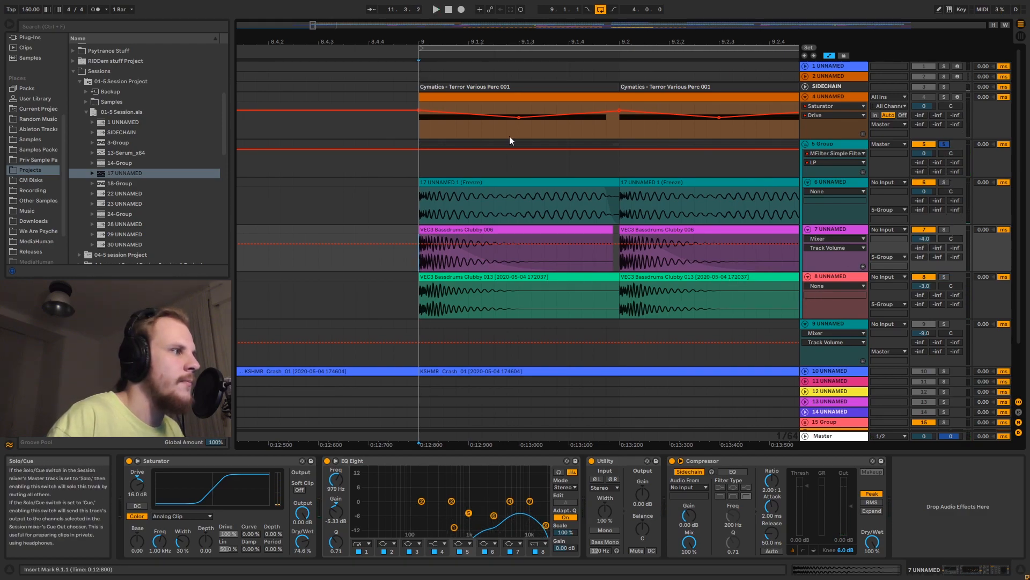
{"action": "left_click", "coordinate": [424, 144]}
{"action": "left_click_drag", "start_coordinate": [493, 47], "coordinate": [444, 28]}
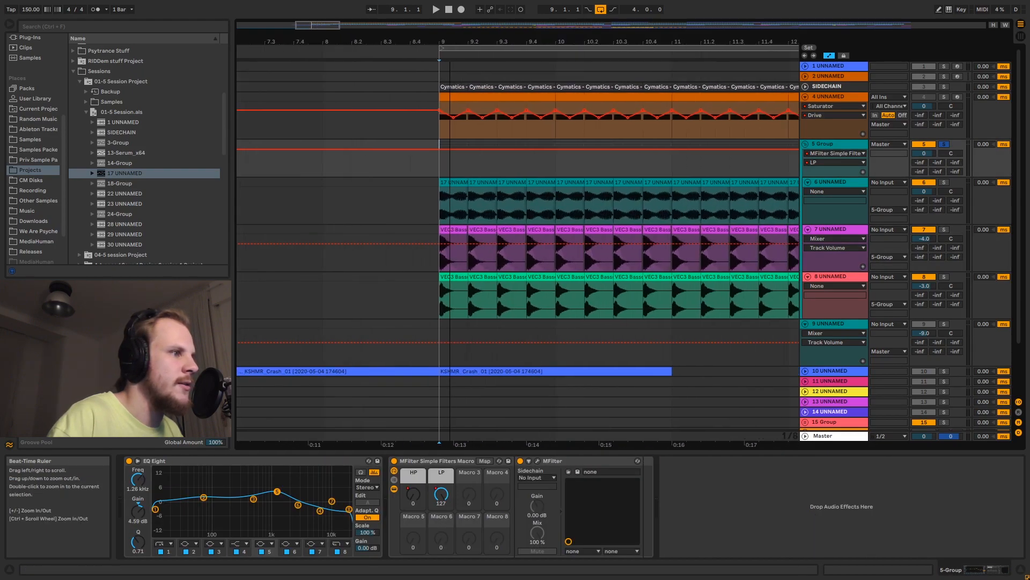
{"action": "key", "text": "space"}
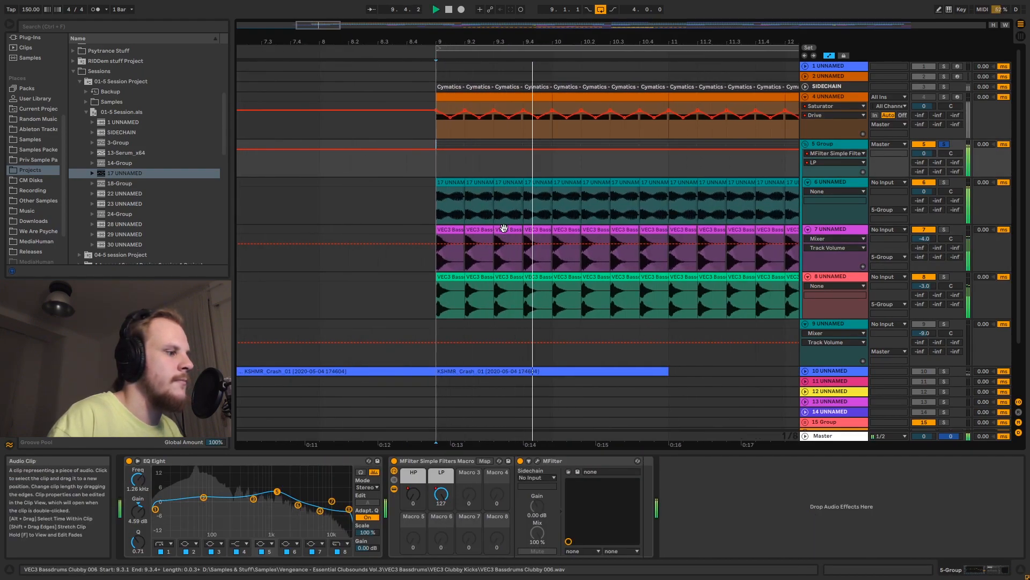
{"action": "left_click", "coordinate": [829, 147]}
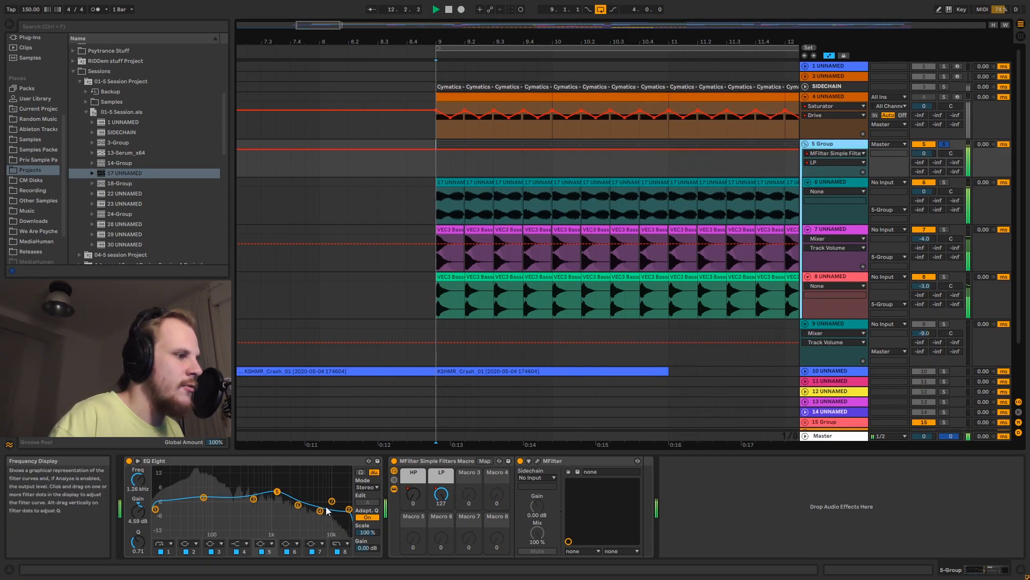